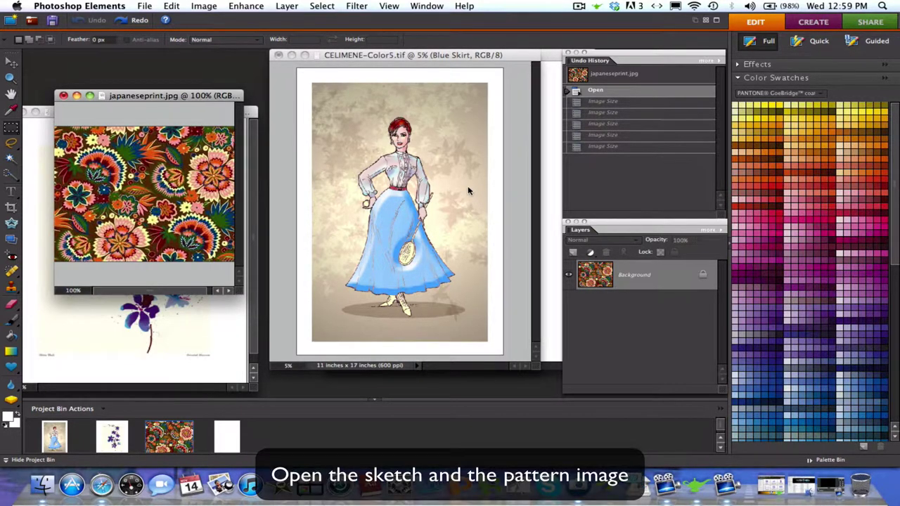
Bring the costume sketch forward and duplicate the Blue Skirt layer as 'Skirt Pattern'
click(456, 82)
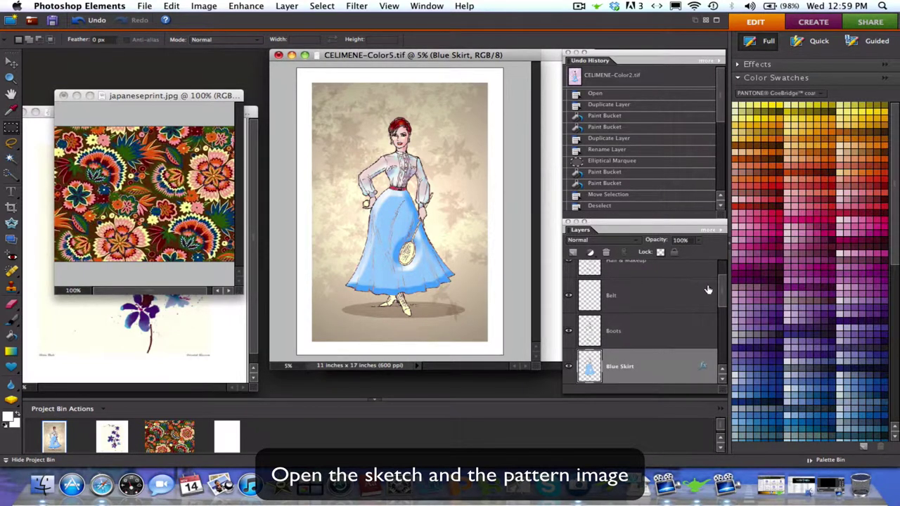
drag(720, 289, 720, 294)
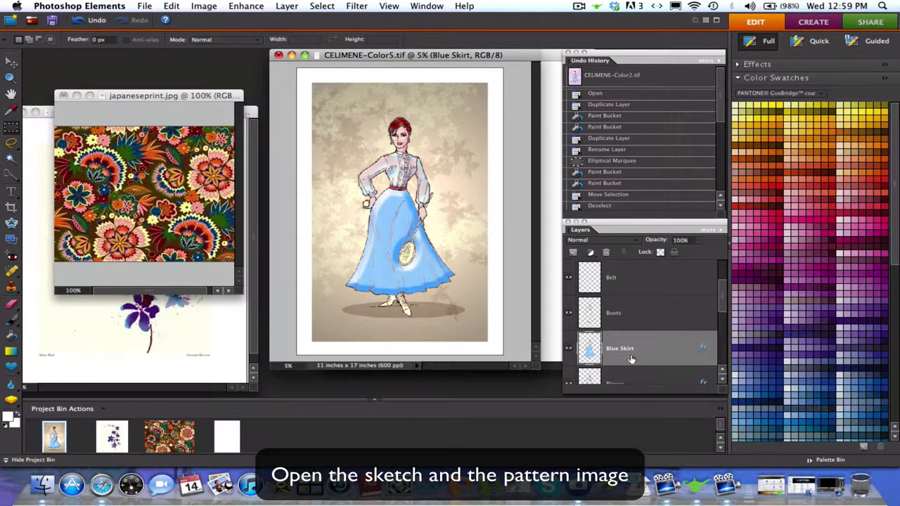
scroll(724, 304, down, 1)
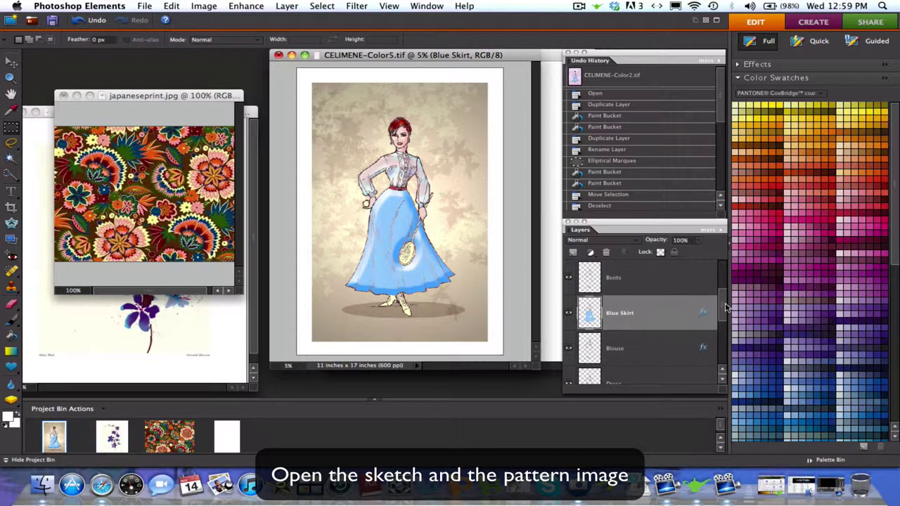
scroll(724, 301, up, 1)
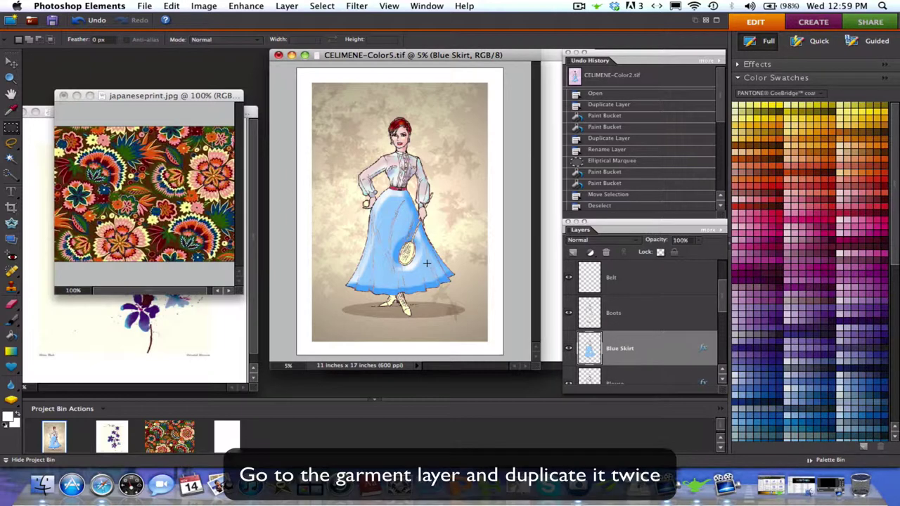
right_click(637, 351)
click(667, 312)
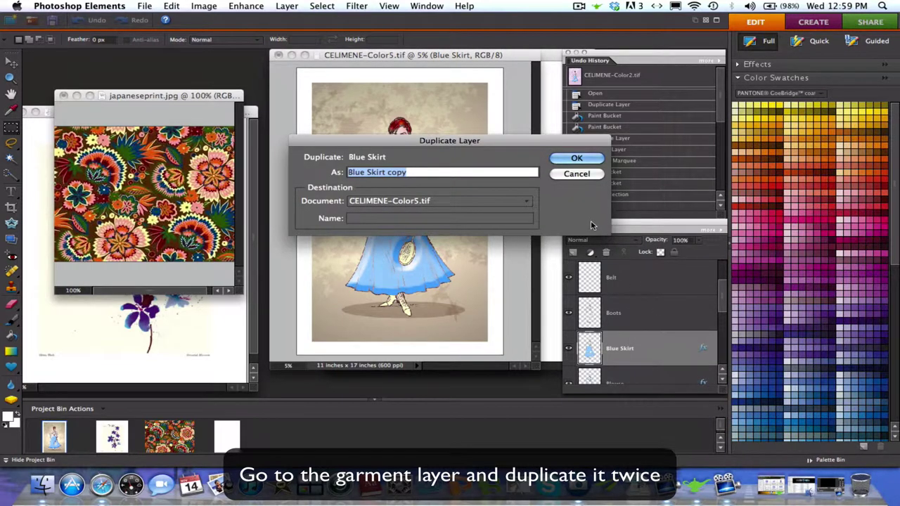
text(Skirt)
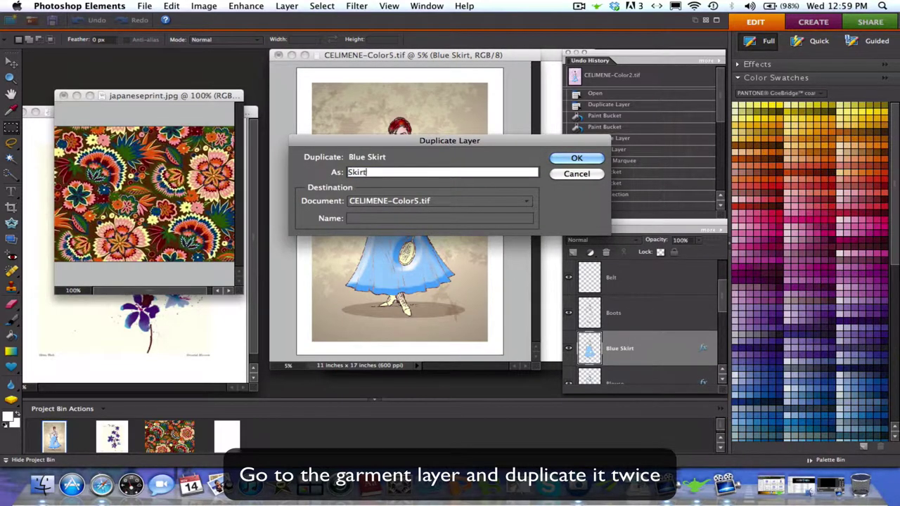
text( Pattern)
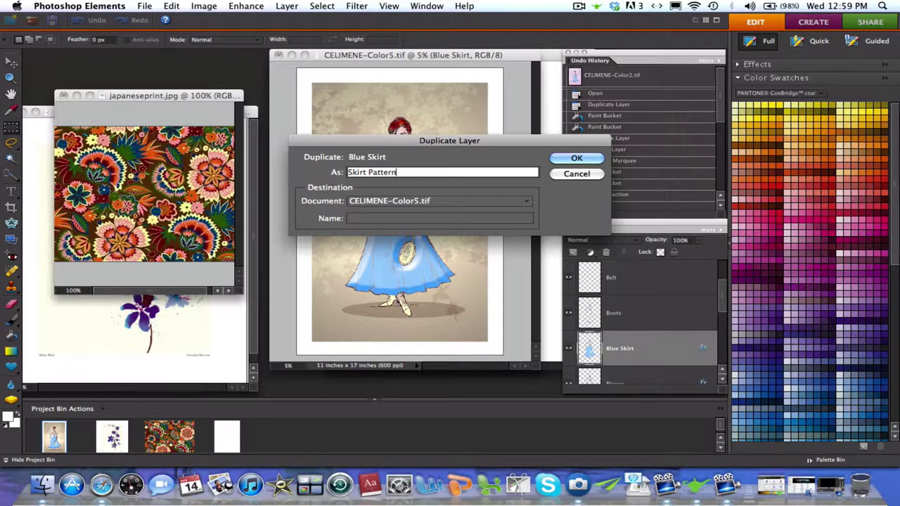
click(577, 159)
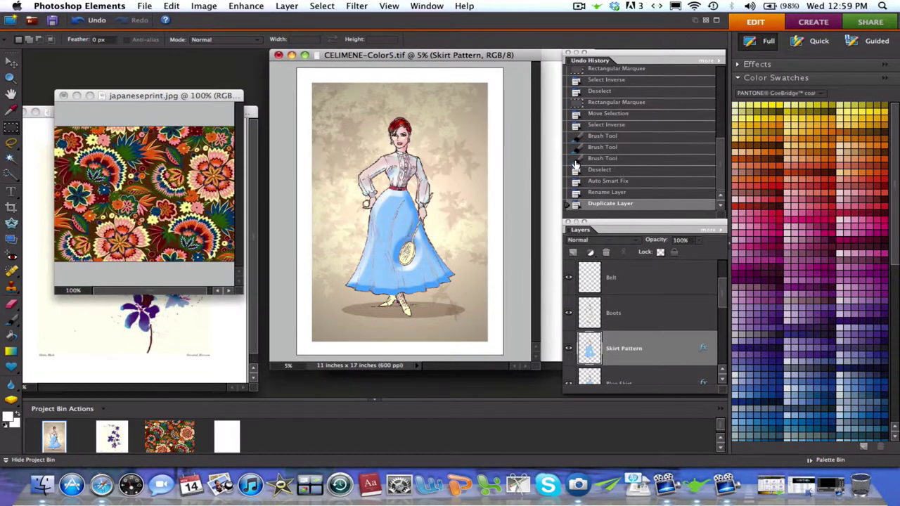
Duplicate the Skirt Pattern layer, naming the copy 'Cropped Fabric Skirt'
right_click(638, 343)
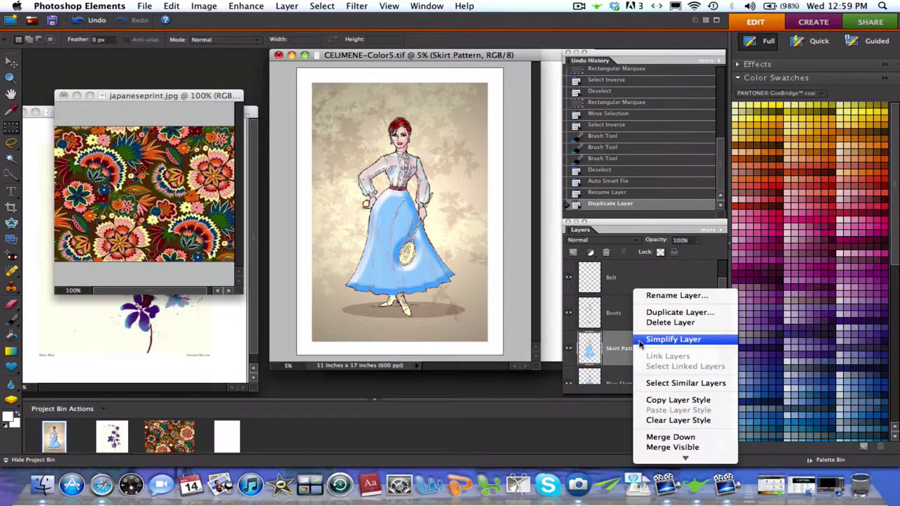
click(653, 315)
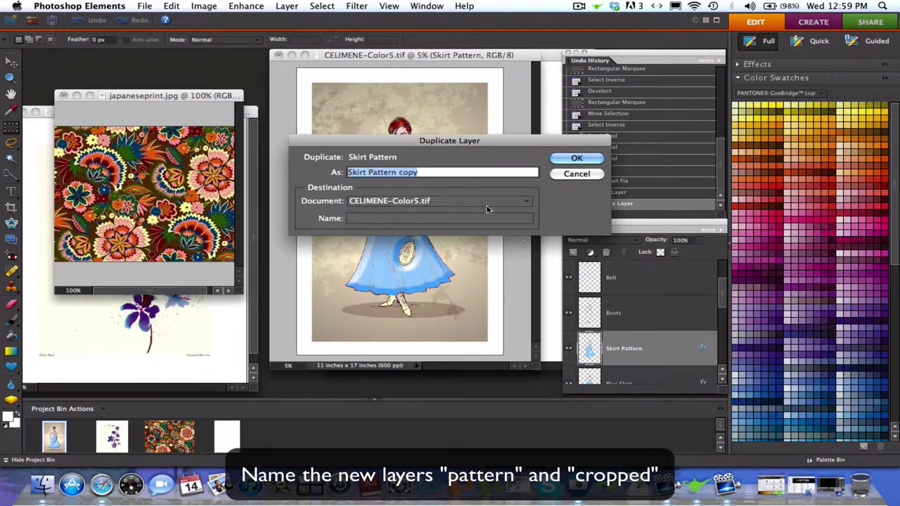
text(Cropped)
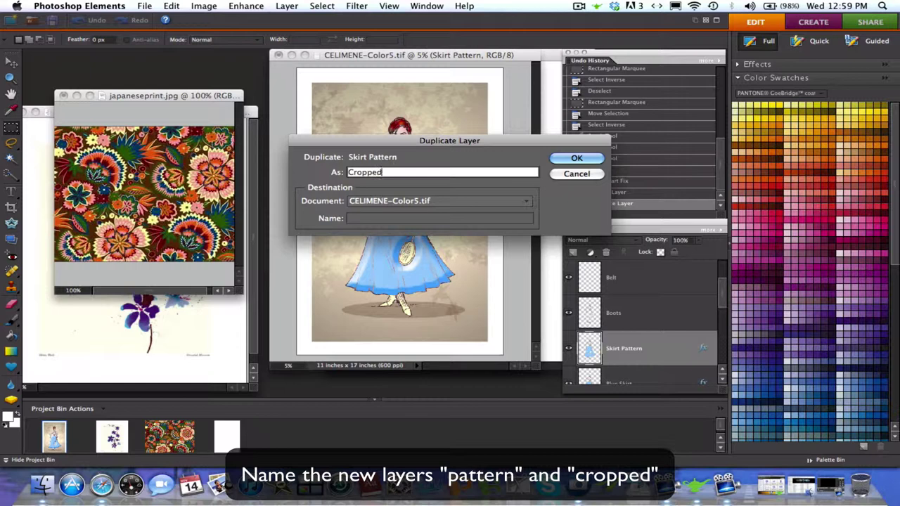
text( Fabric Skirt)
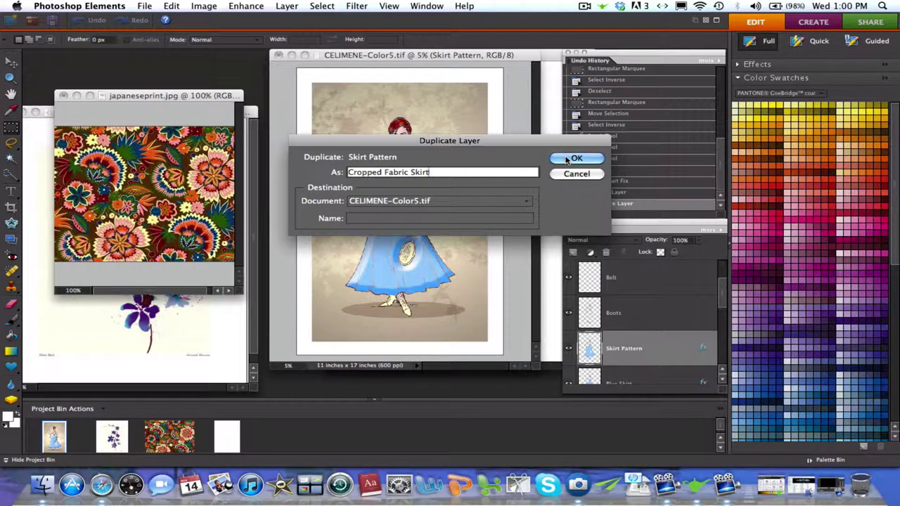
Finish creating the Cropped Fabric Skirt copy and select the Skirt Pattern layer
click(570, 158)
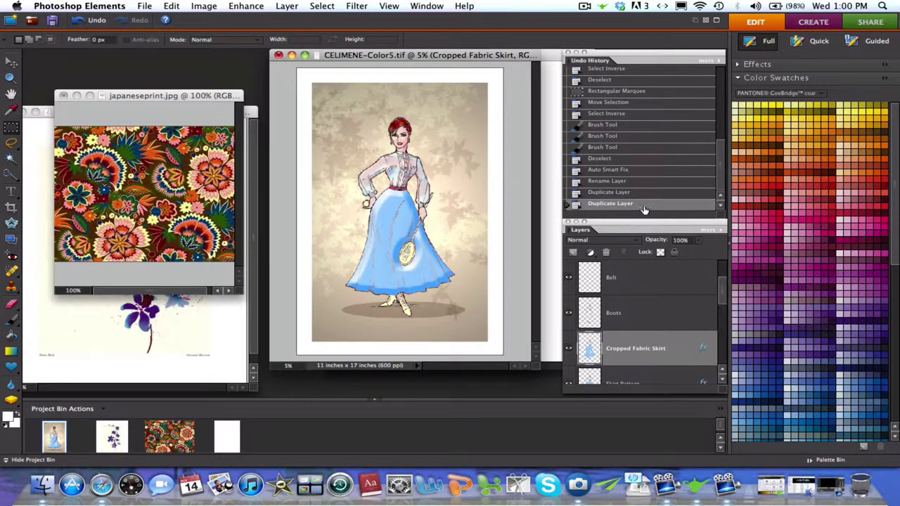
drag(721, 288, 722, 301)
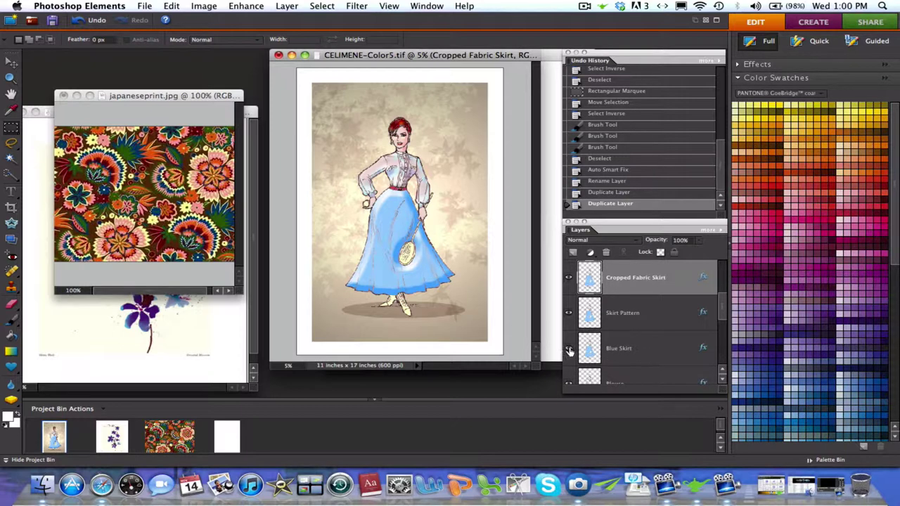
click(642, 313)
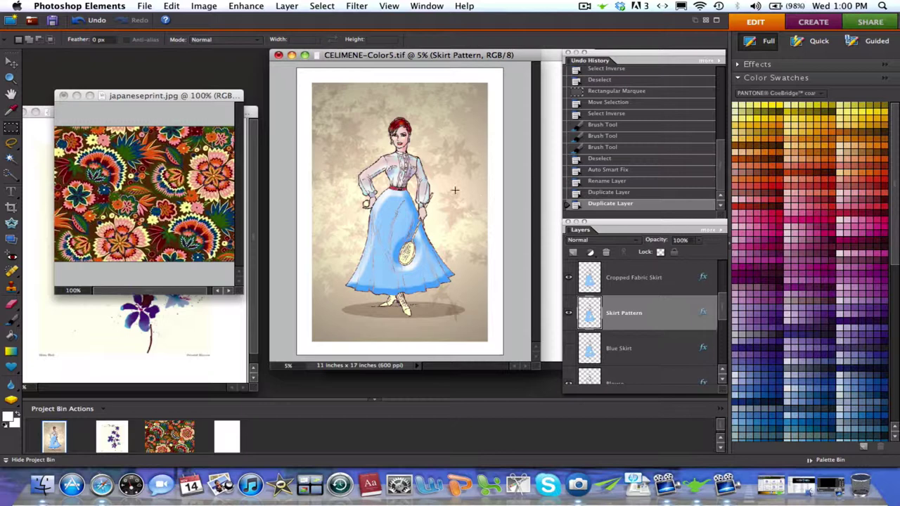
Brush white around the figure's head and side on the Skirt Pattern layer
click(12, 320)
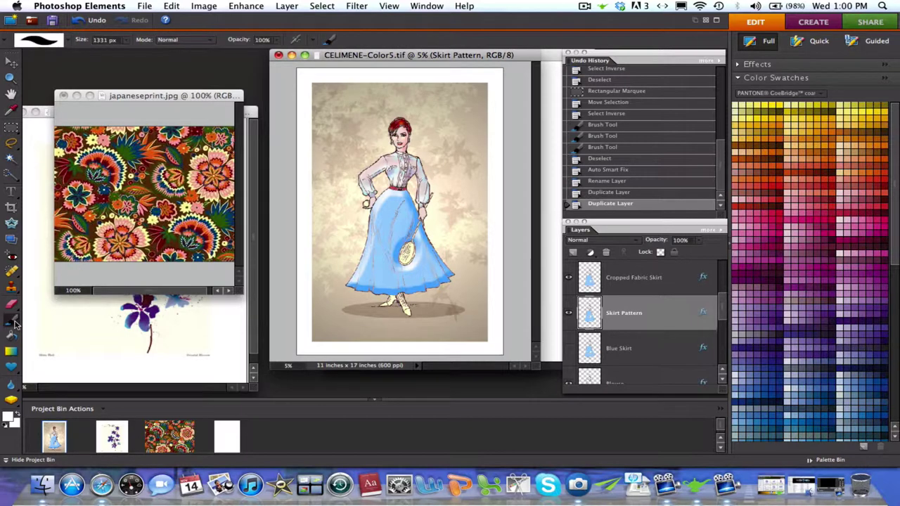
click(9, 417)
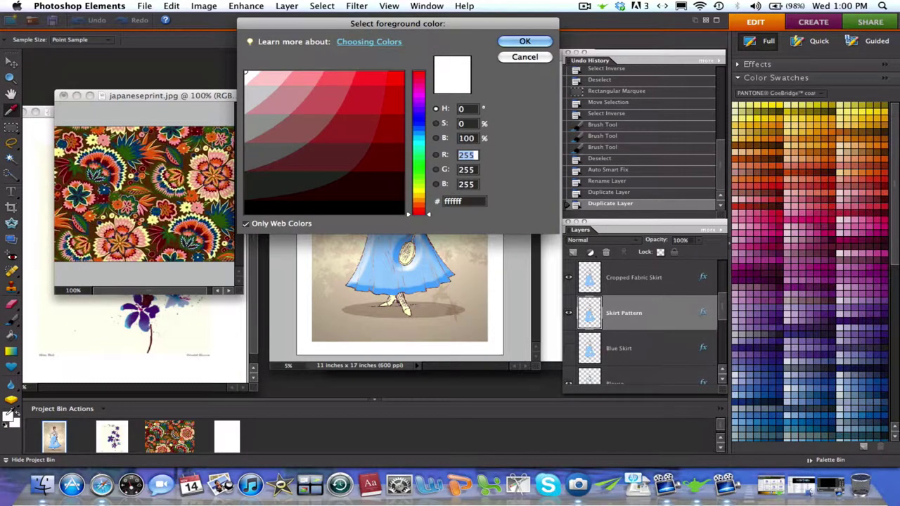
click(525, 41)
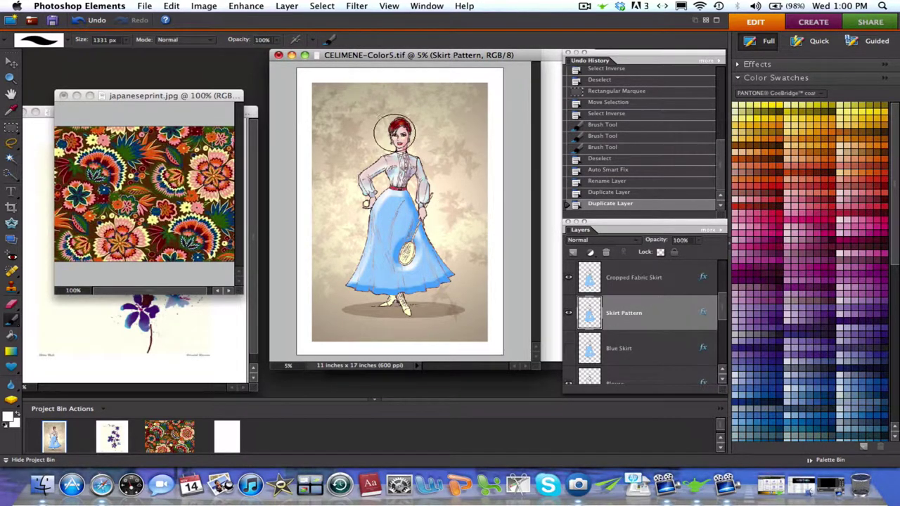
mouse_move(395, 131)
mouse_down()
mouse_move(360, 164)
mouse_move(357, 213)
mouse_move(366, 289)
mouse_move(375, 295)
mouse_move(357, 283)
mouse_move(354, 265)
mouse_move(361, 285)
mouse_move(380, 296)
mouse_move(446, 293)
mouse_move(417, 129)
mouse_move(371, 144)
mouse_move(371, 188)
mouse_up()
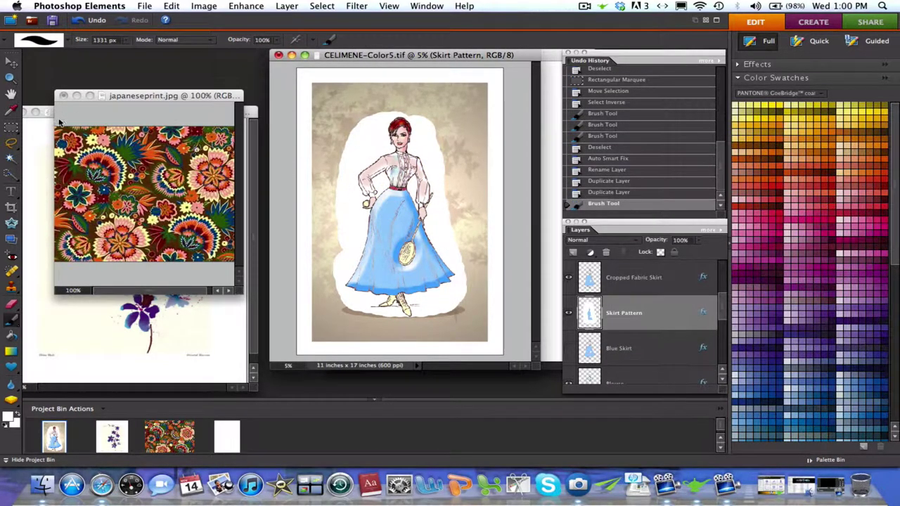
click(10, 129)
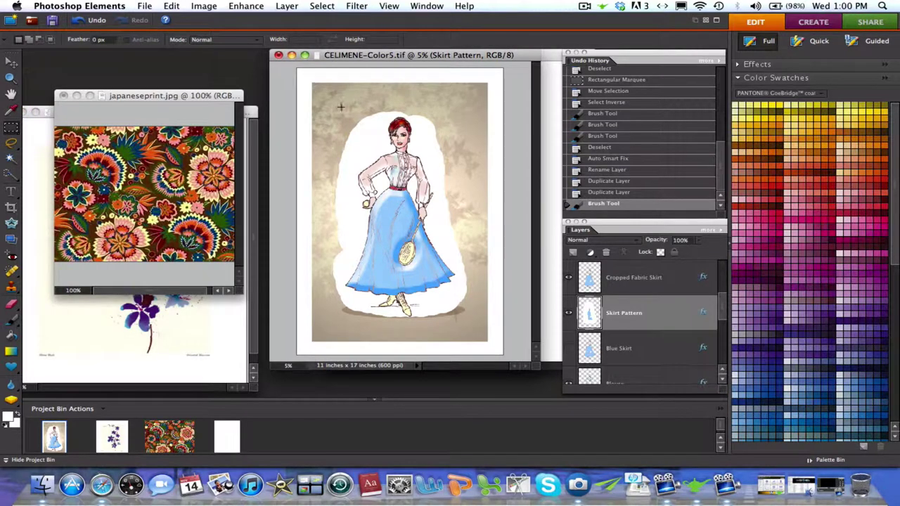
Select a rectangle around the figure, brush its background white, and hide the Cropped Fabric Skirt layer
drag(324, 105, 475, 325)
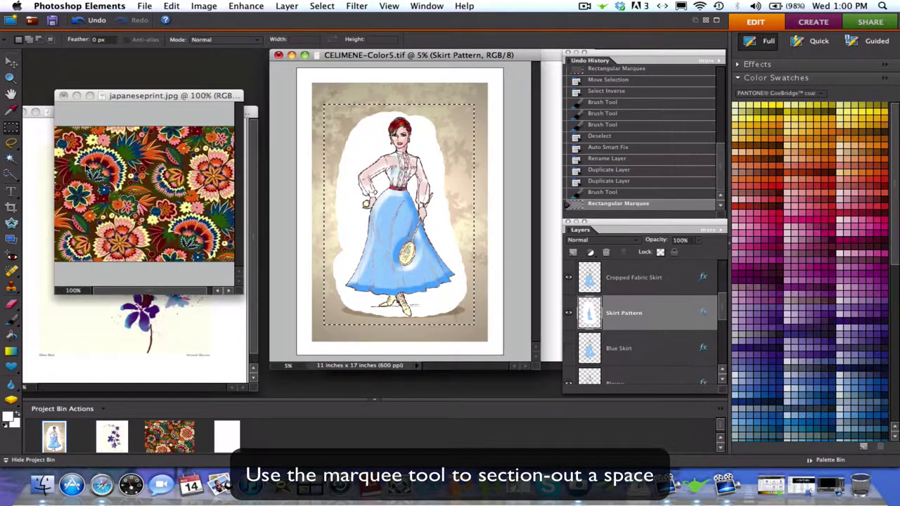
click(17, 319)
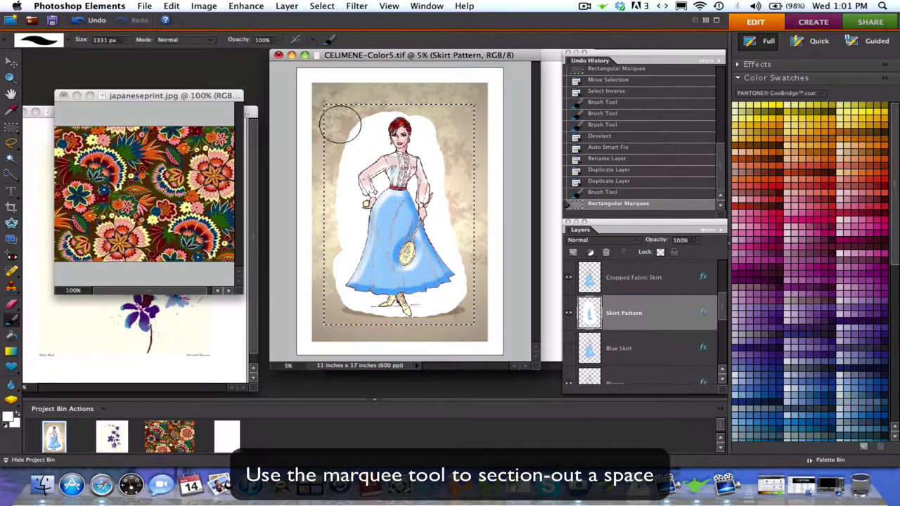
mouse_move(338, 125)
mouse_down()
mouse_move(441, 119)
mouse_move(466, 105)
mouse_up()
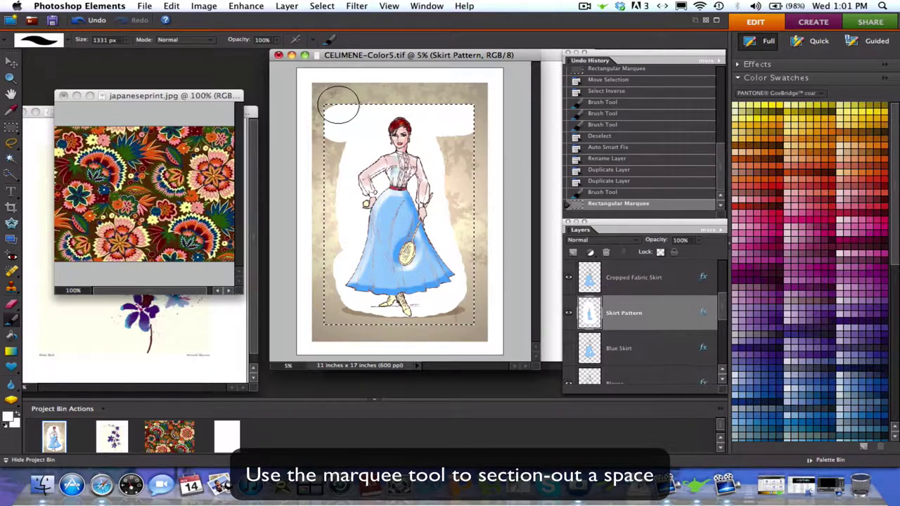
mouse_move(330, 280)
mouse_down()
mouse_move(337, 309)
mouse_move(417, 308)
mouse_up()
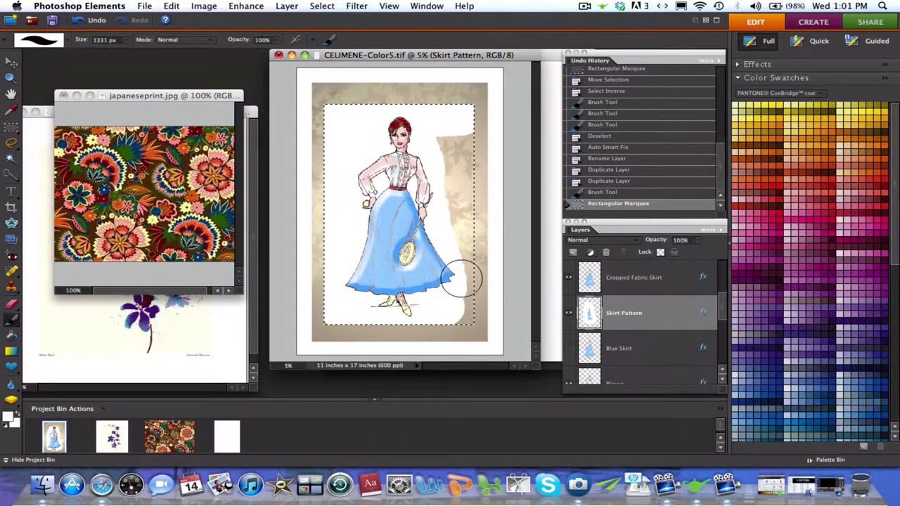
drag(462, 279, 465, 306)
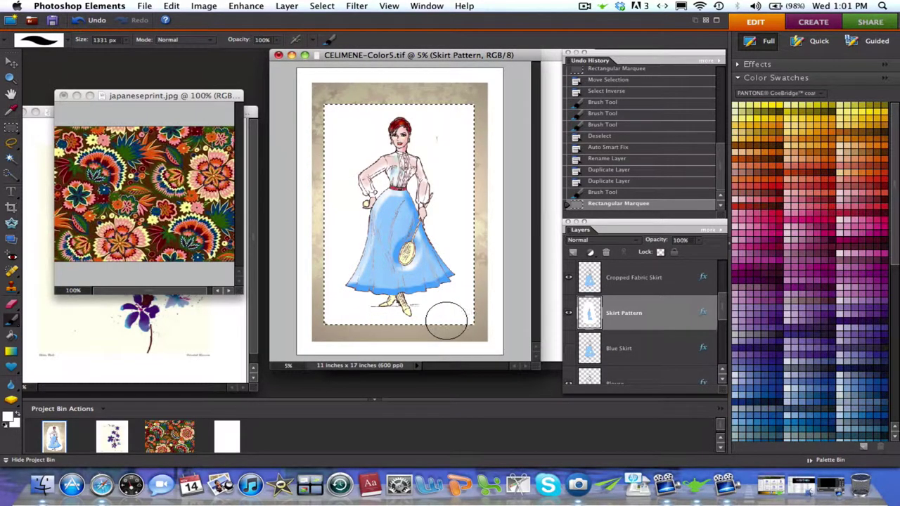
click(416, 156)
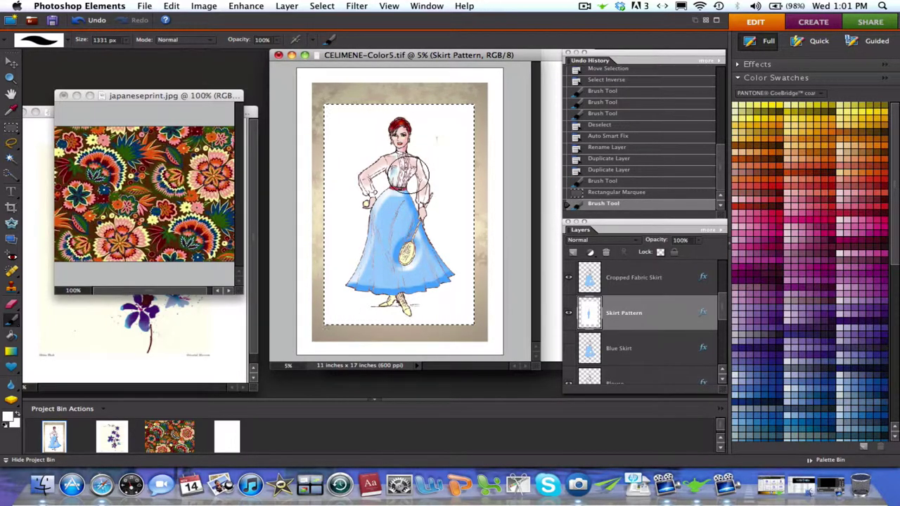
click(568, 277)
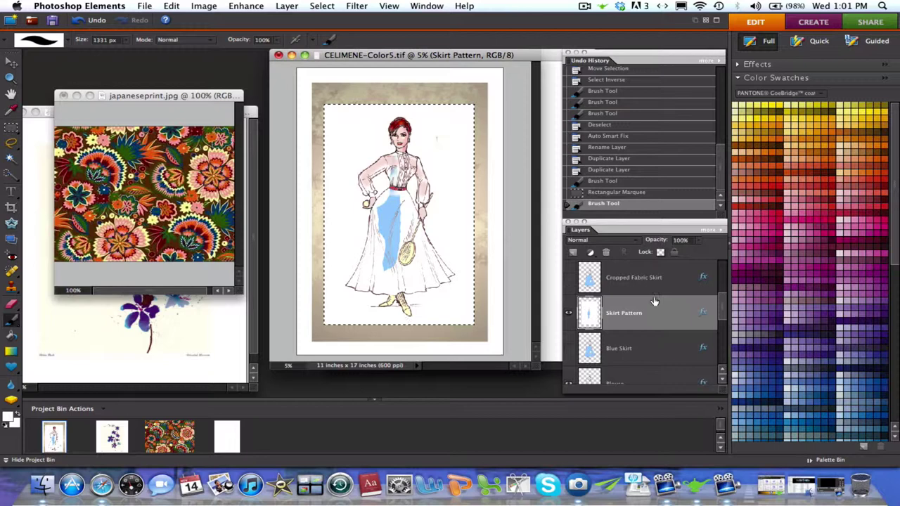
drag(721, 300, 724, 267)
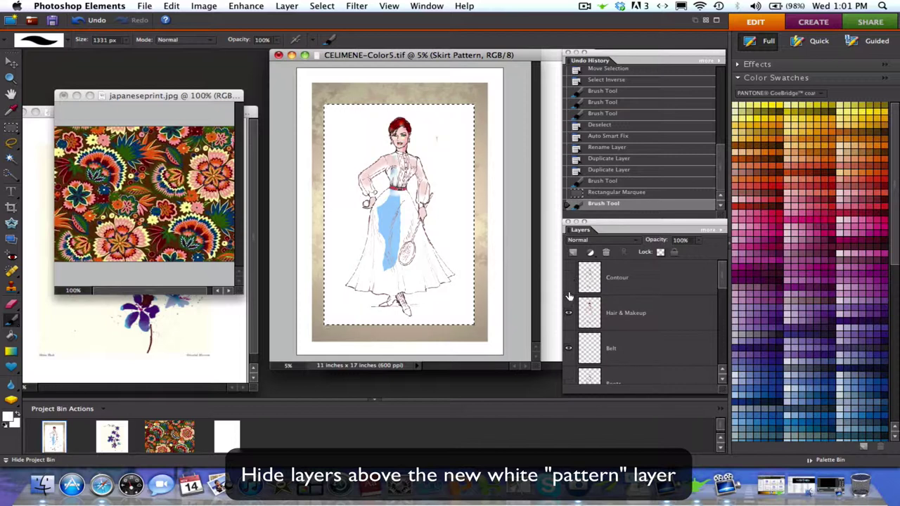
Hide the Hair & Makeup and Belt layers, fill Skirt Pattern white, then switch to japaneseprint.jpg
click(568, 312)
click(567, 346)
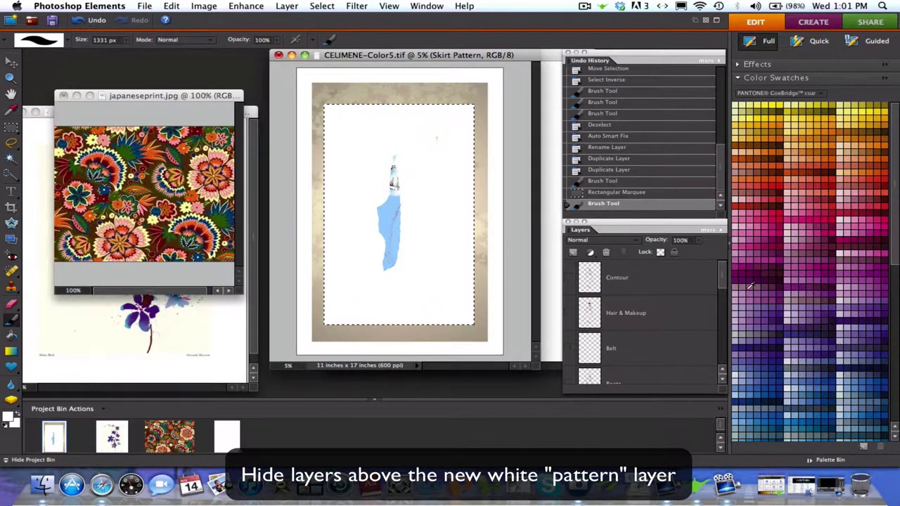
drag(726, 280, 725, 299)
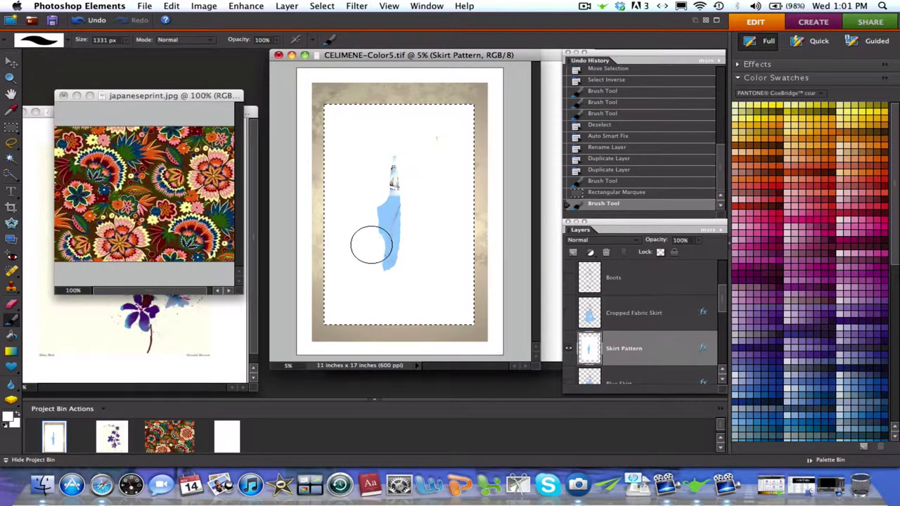
click(445, 147)
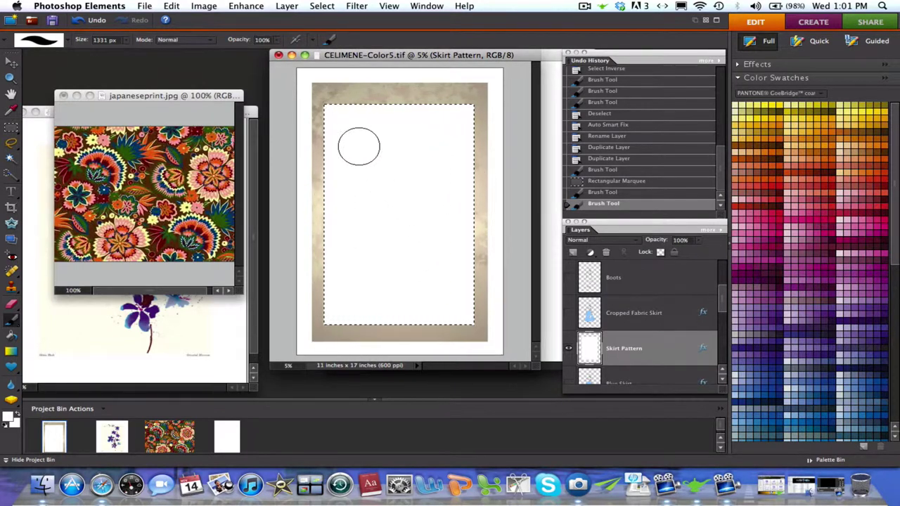
click(217, 96)
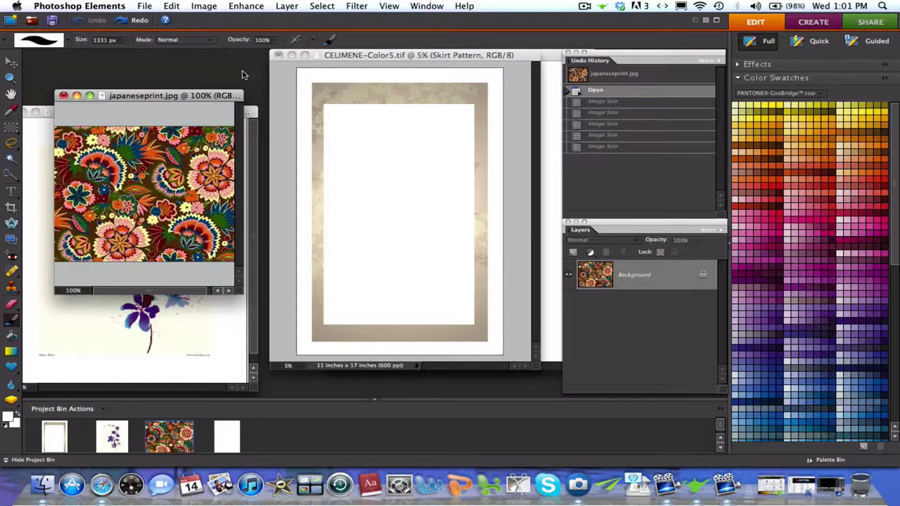
In Image Size, set japaneseprint.jpg to 4 inches wide, giving 4 × 3.2 in at 75 pixels/inch
click(204, 7)
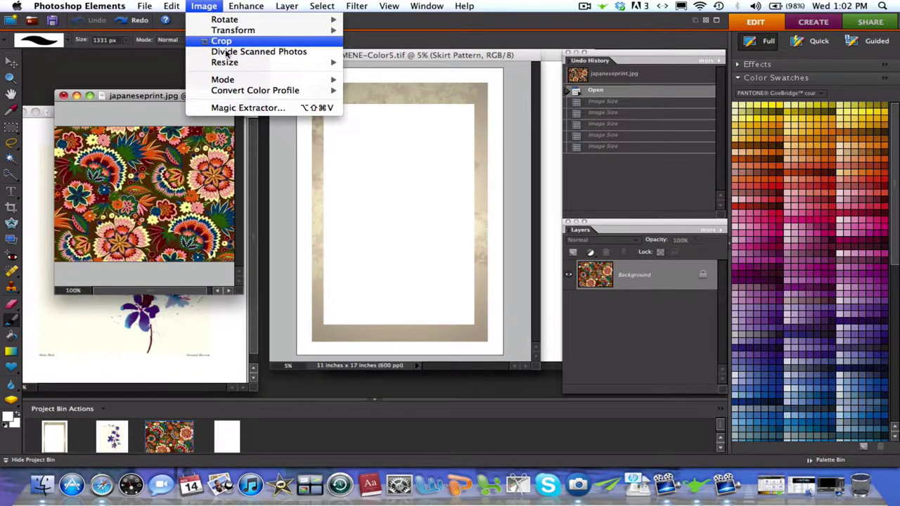
mouse_move(229, 63)
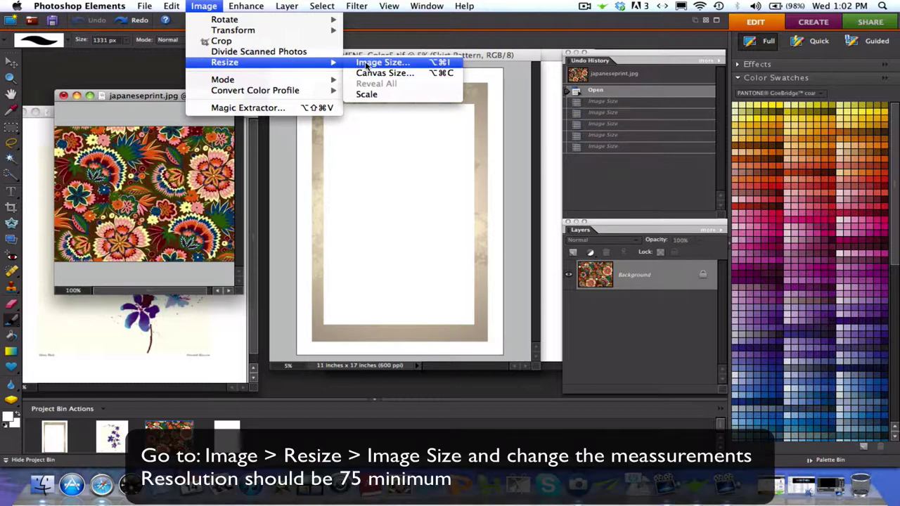
click(366, 63)
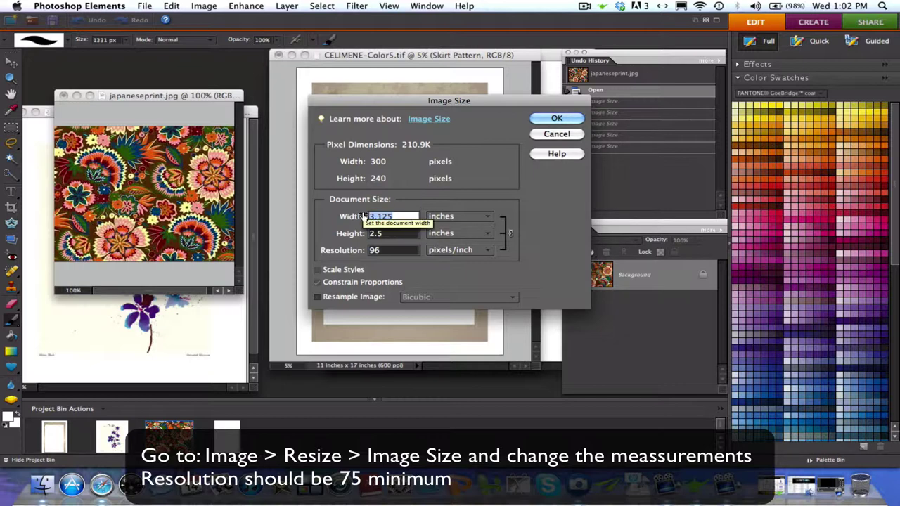
text(4)
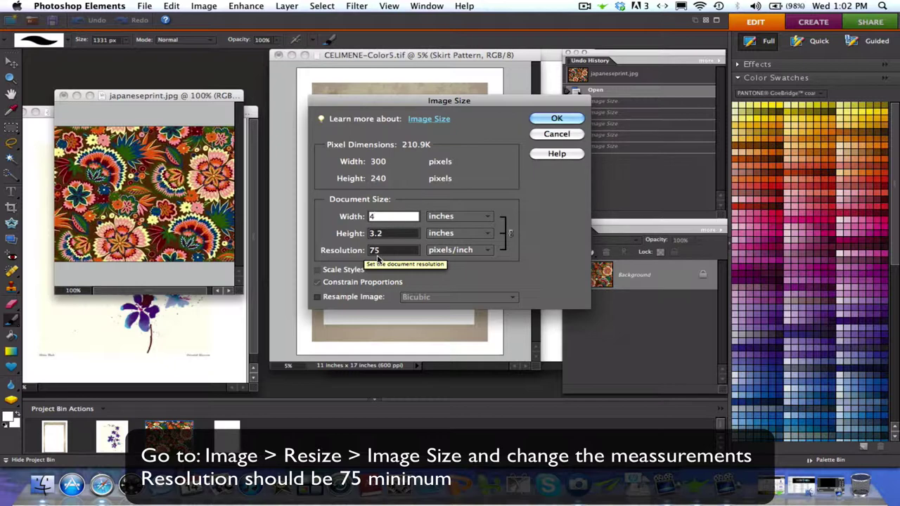
click(558, 120)
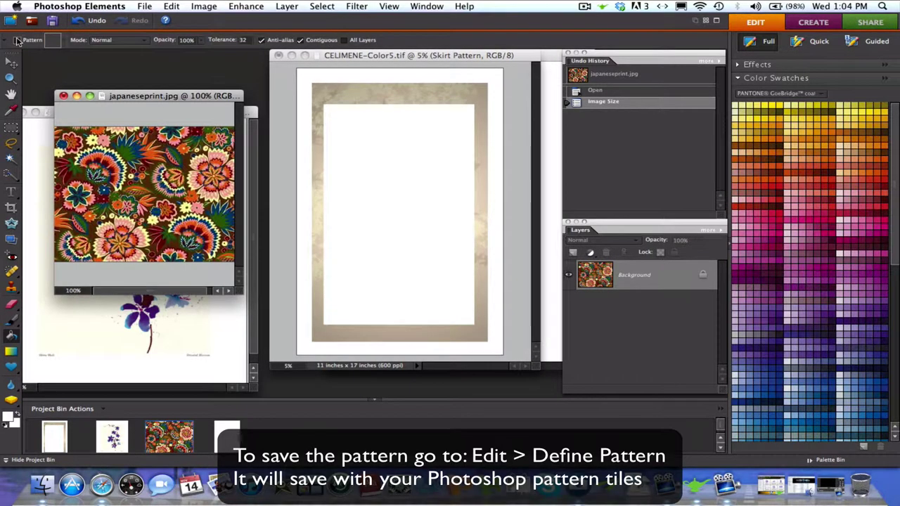
Define the japaneseprint.jpg image as a new pattern named japaneseprint.jpg
click(172, 6)
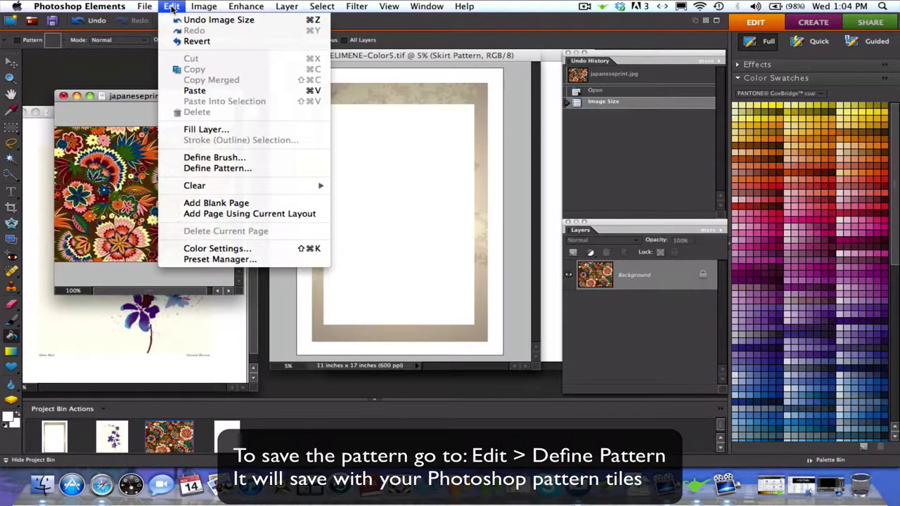
click(222, 169)
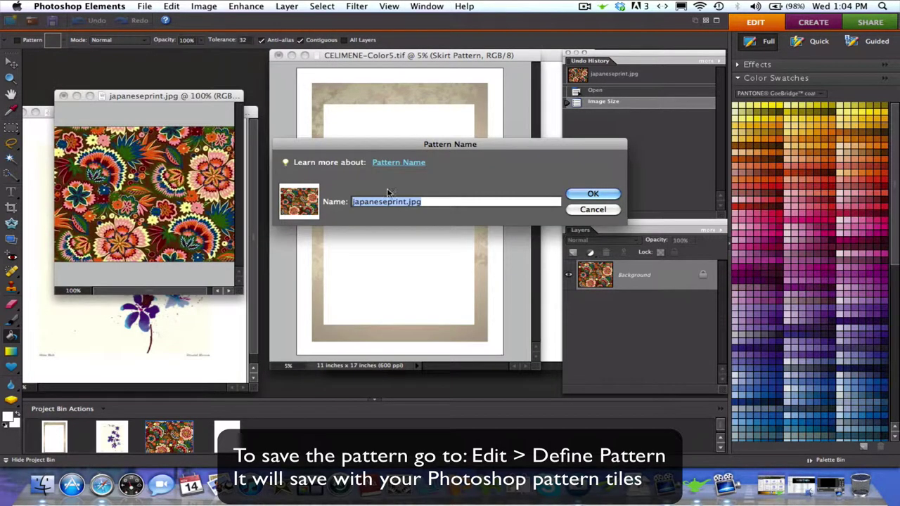
click(591, 196)
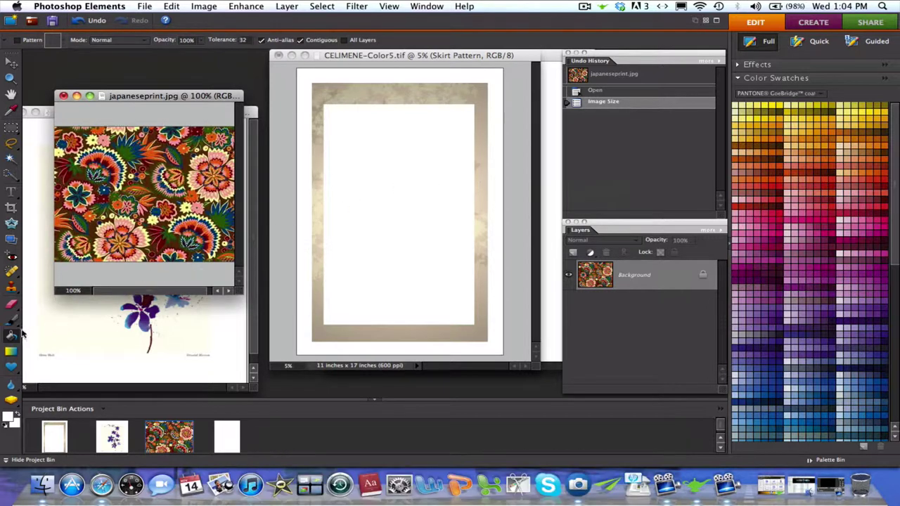
Set the Paint Bucket to the floral pattern and fill the white Skirt Pattern selection
click(17, 40)
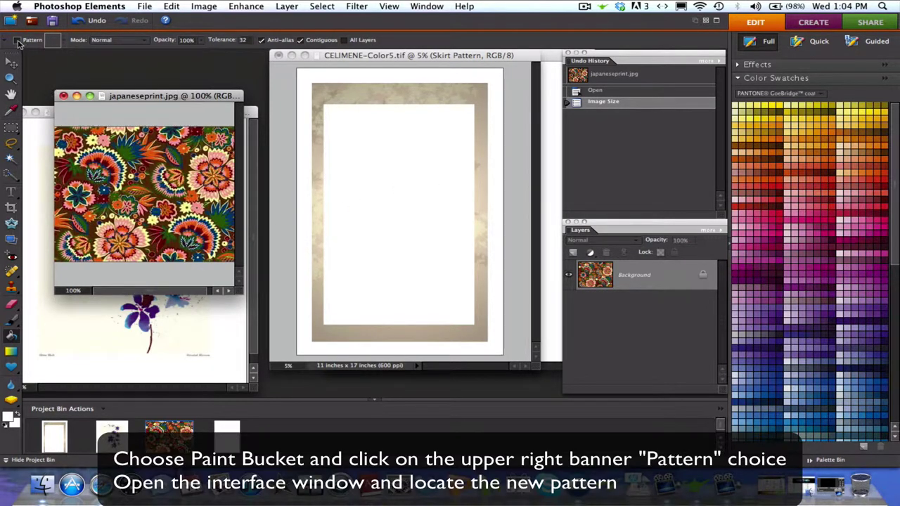
click(62, 40)
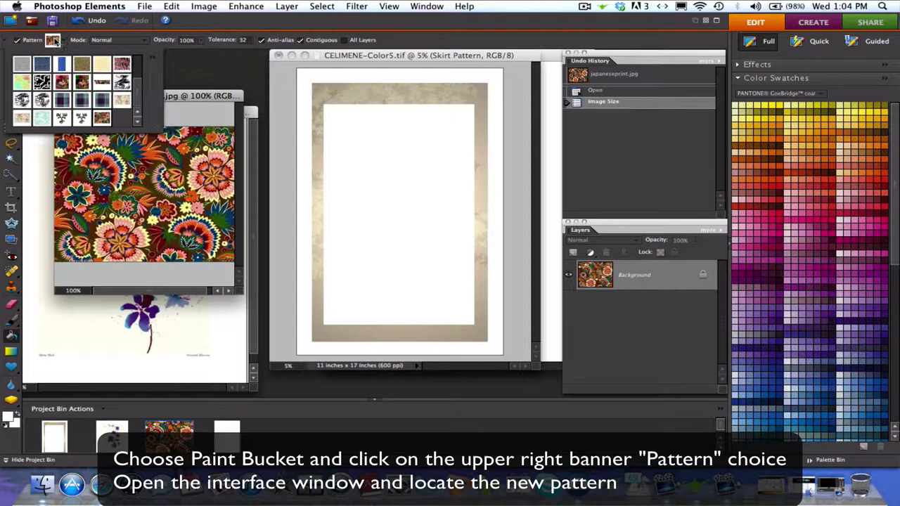
click(201, 45)
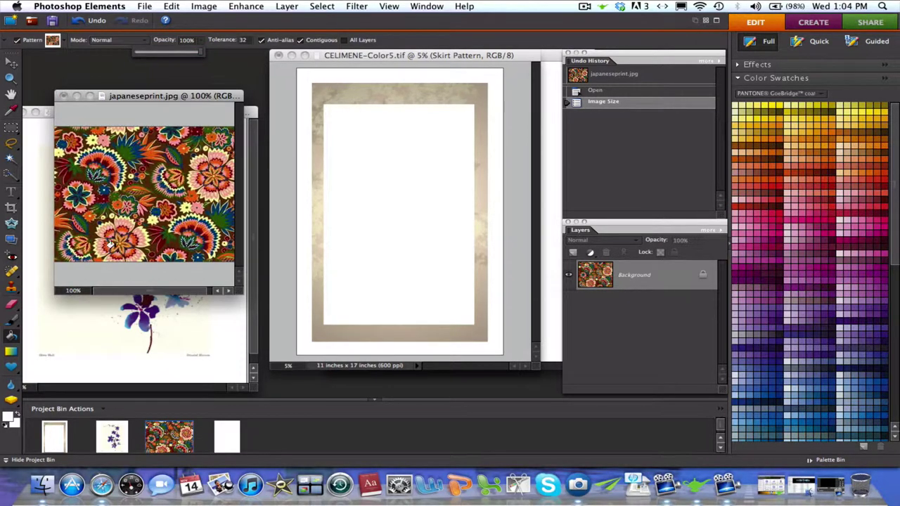
click(348, 158)
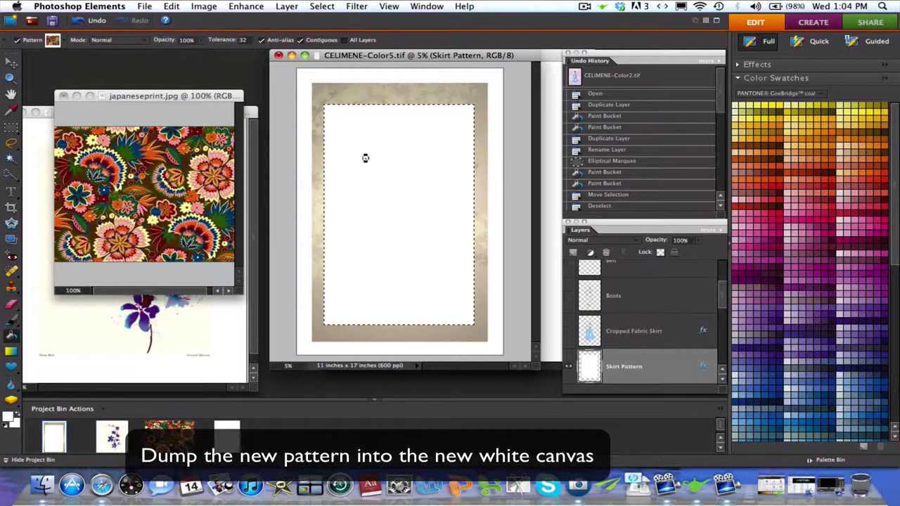
click(365, 157)
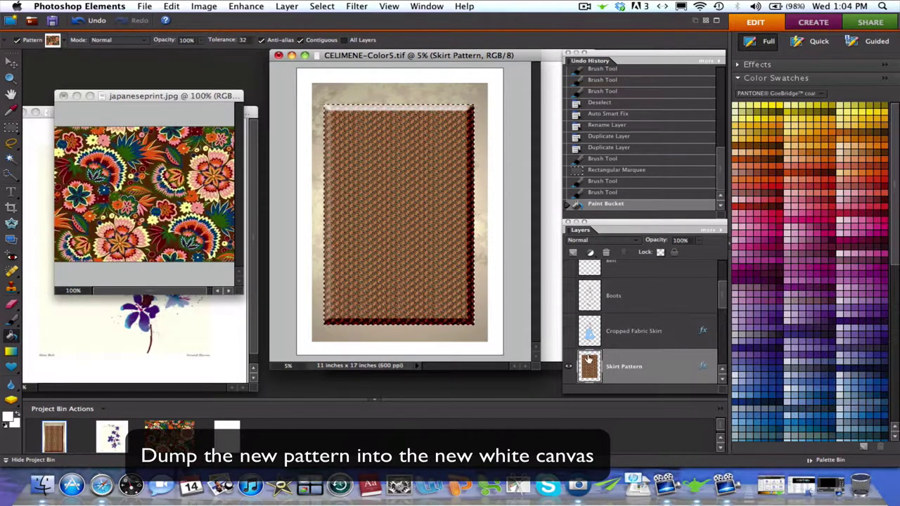
Uncheck Bevel in the Skirt Pattern layer's Style Settings and confirm
double_click(703, 366)
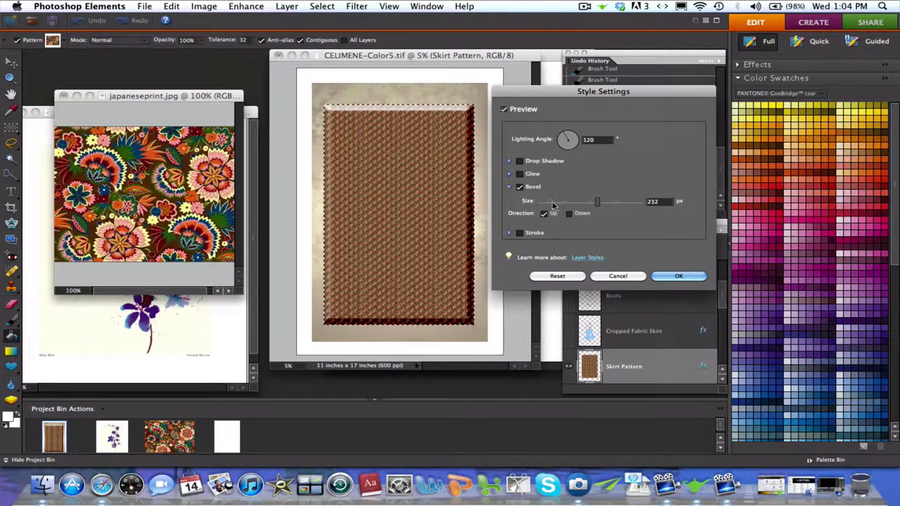
click(519, 187)
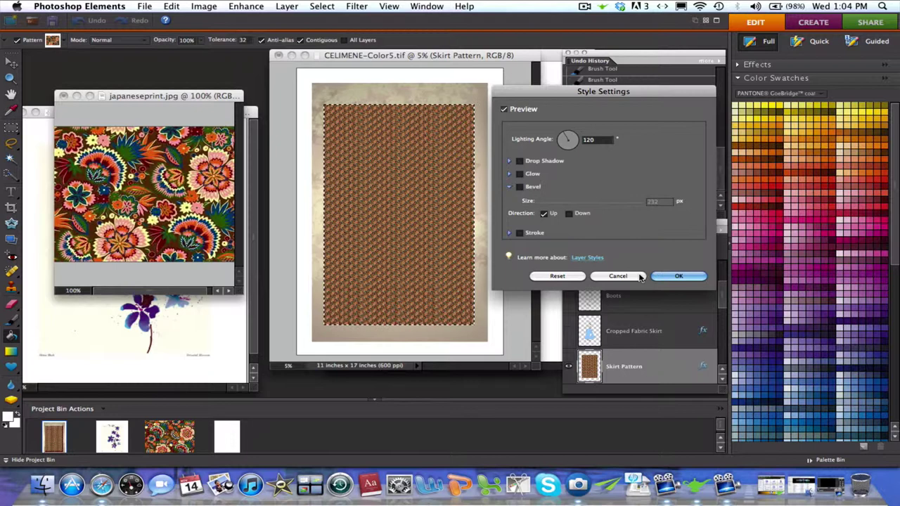
click(676, 276)
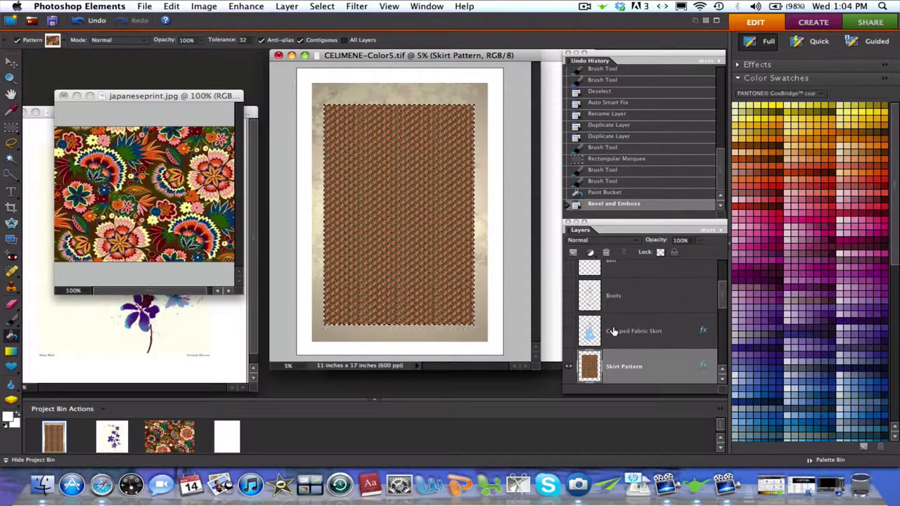
Turn Cropped Fabric Skirt visible again, zoom in, and make it the active layer
click(569, 331)
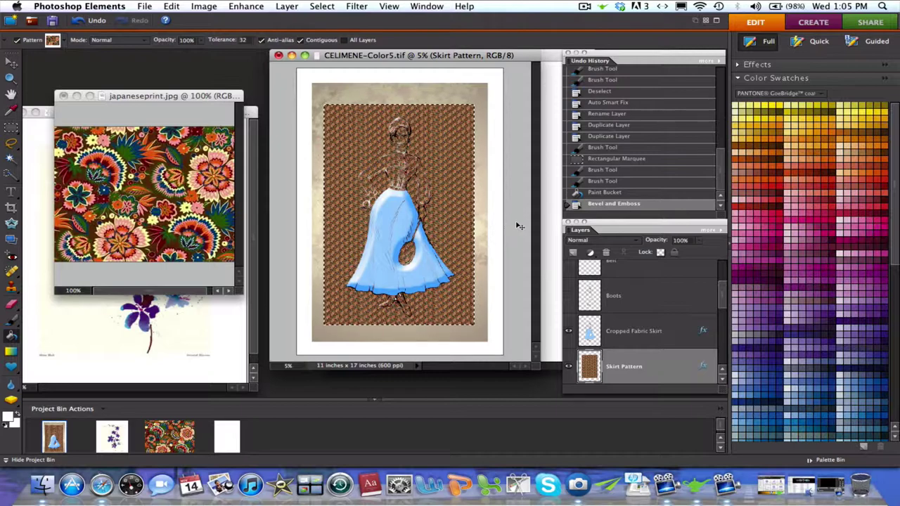
key(super+equal)
key(super+equal)
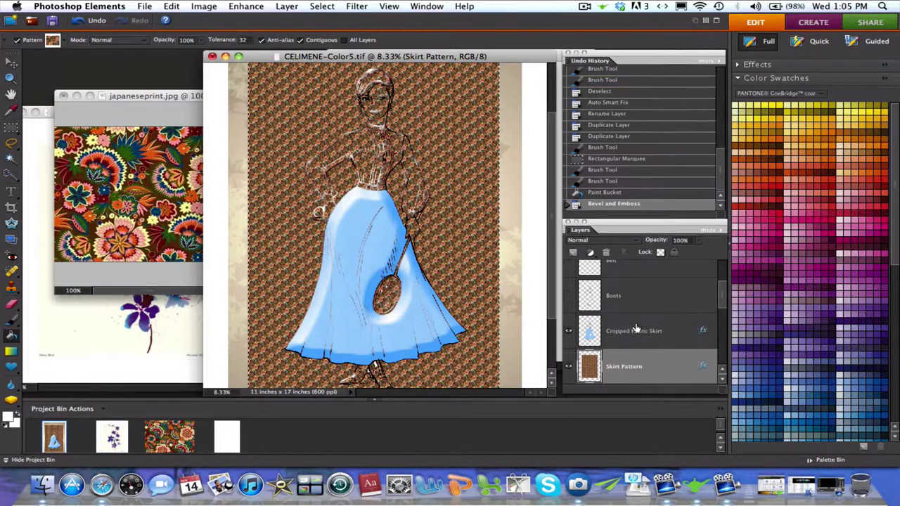
click(636, 329)
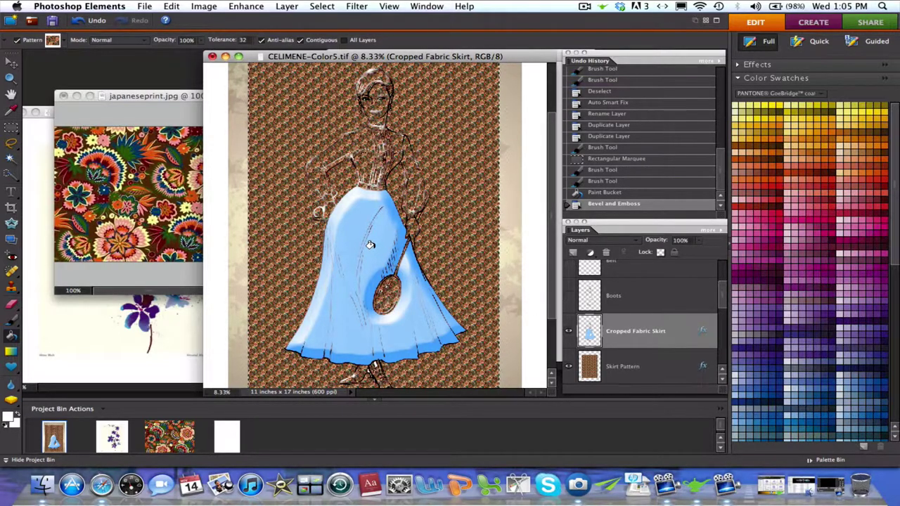
Select the blue skirt area with the Magic Wand and delete it from Cropped Fabric Skirt
click(13, 161)
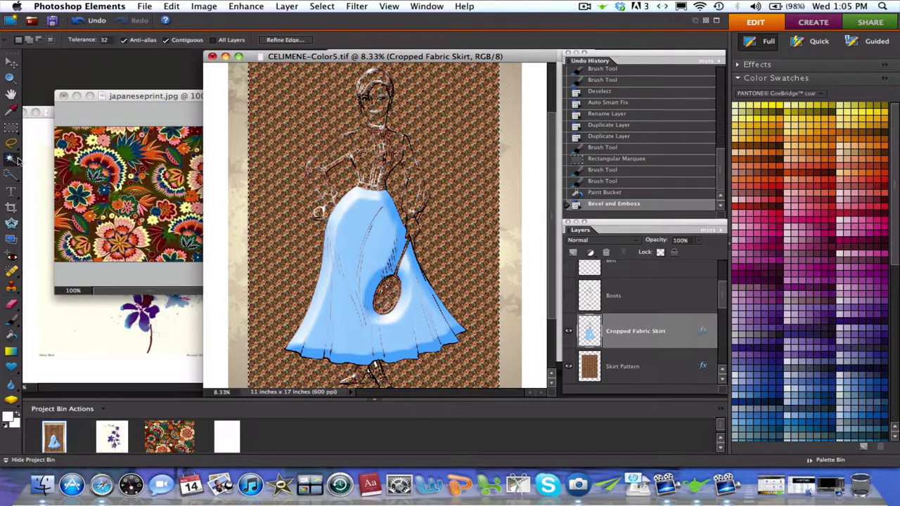
key(super+d)
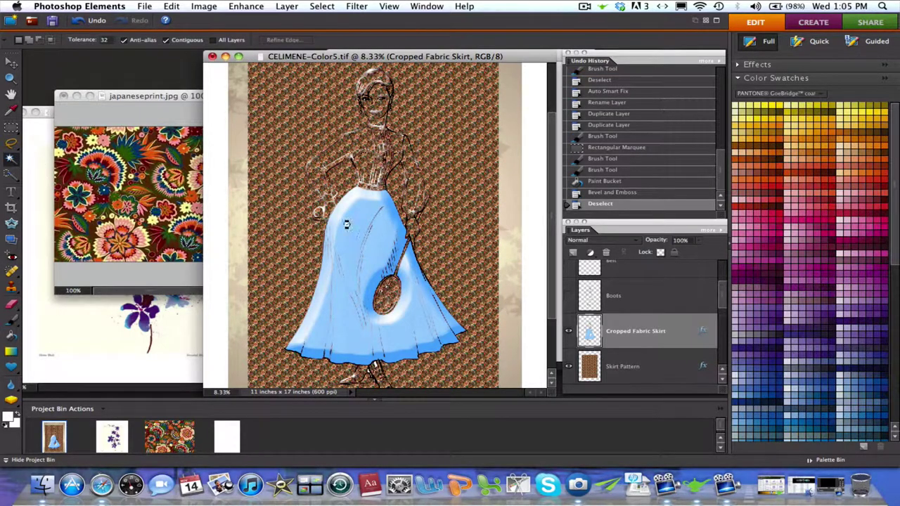
click(352, 228)
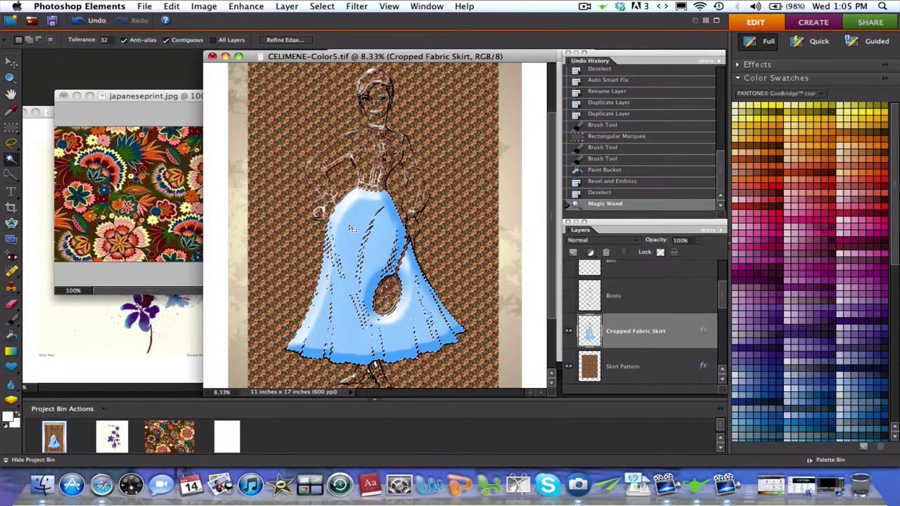
key(Delete)
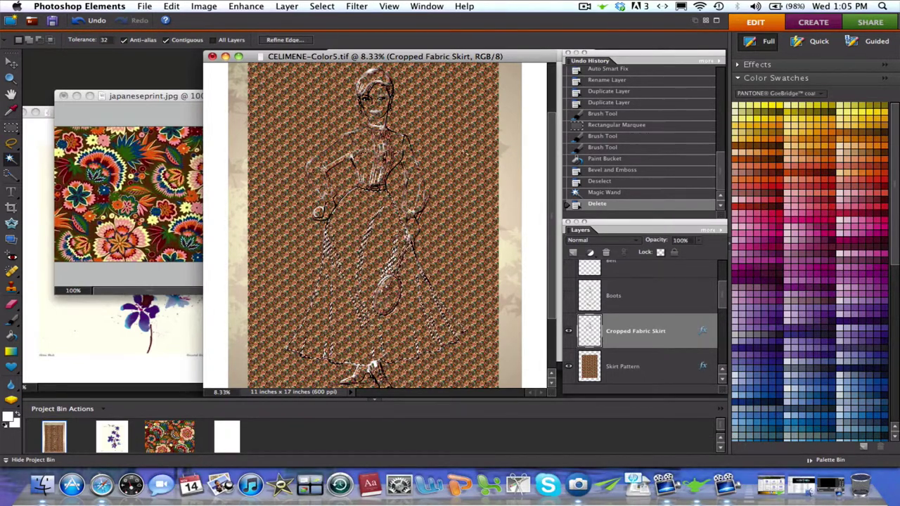
Toggle the Skirt Pattern layer off and on to compare, then make it active
click(568, 366)
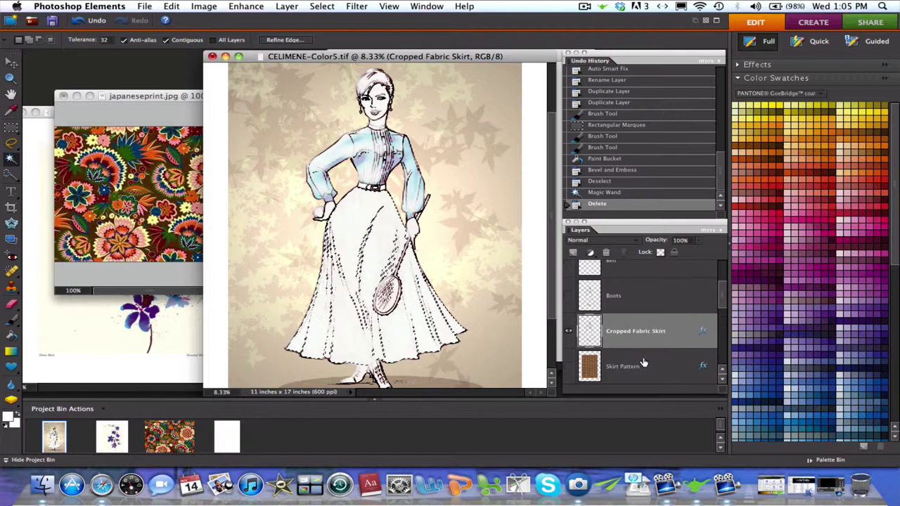
click(570, 365)
click(638, 367)
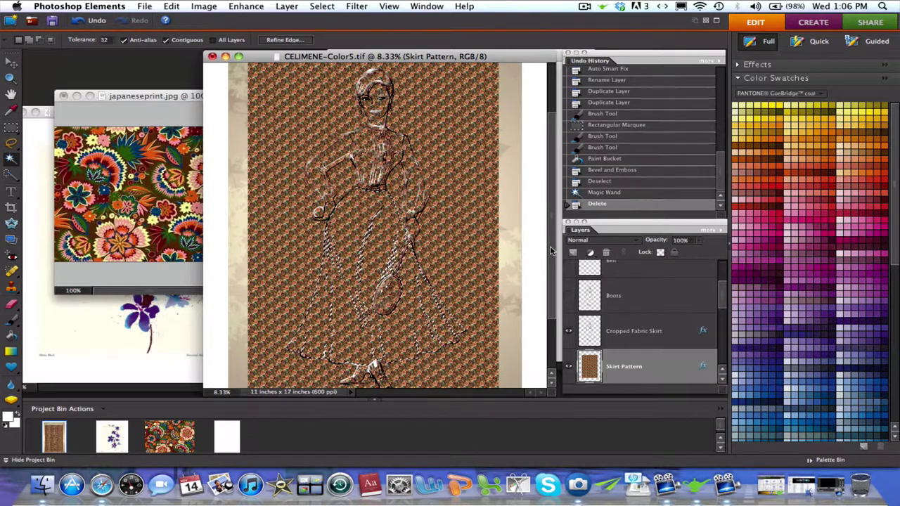
scroll(552, 258, down, 2)
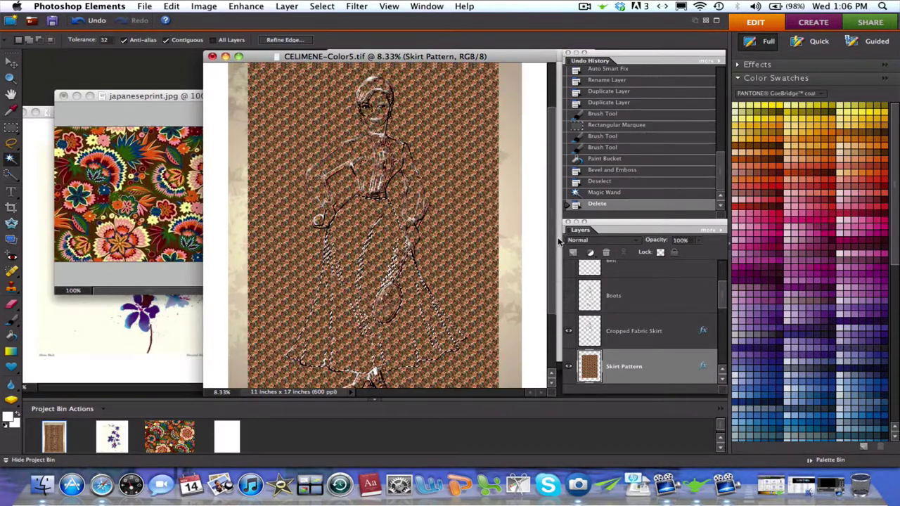
key(super+minus)
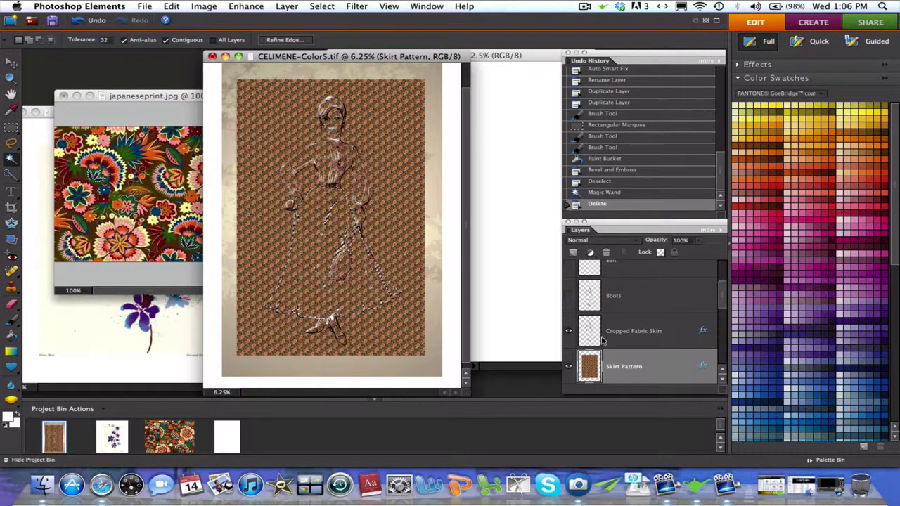
click(172, 7)
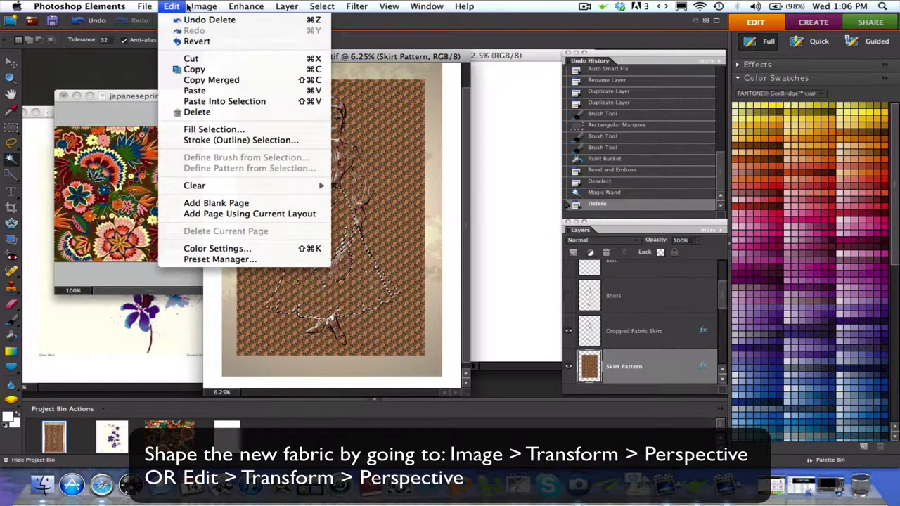
mouse_move(198, 7)
mouse_move(220, 31)
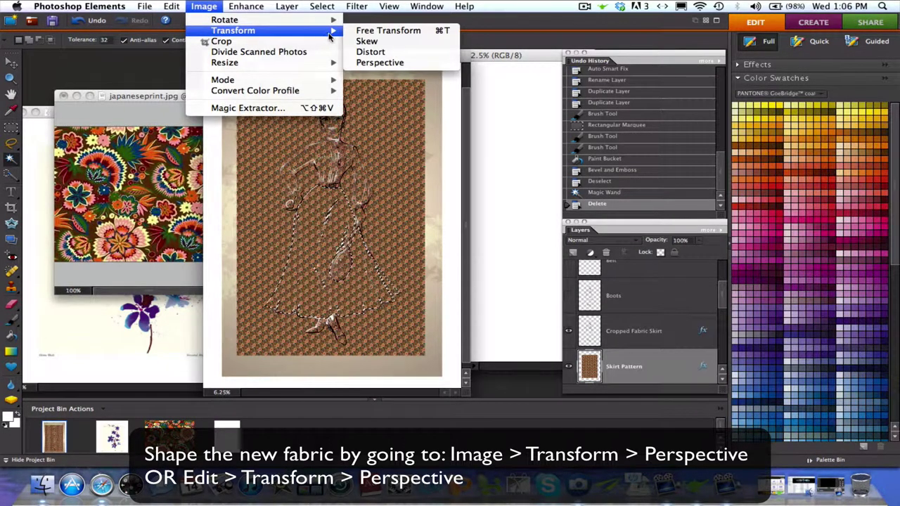
click(374, 64)
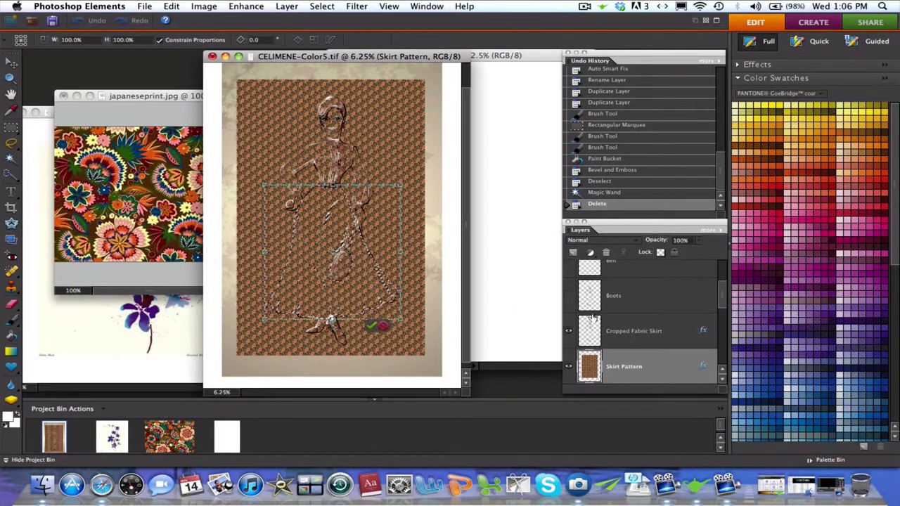
click(370, 326)
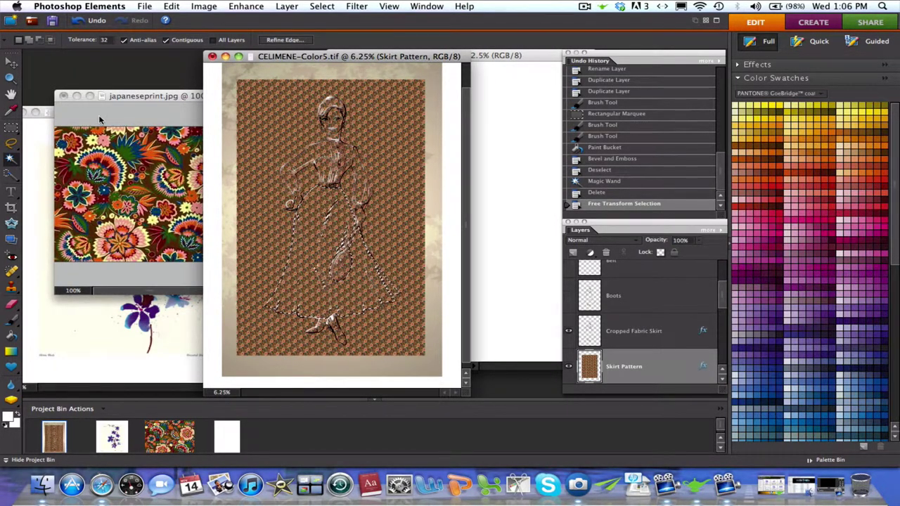
Deselect and start a Perspective transform on the whole Skirt Pattern layer
click(12, 128)
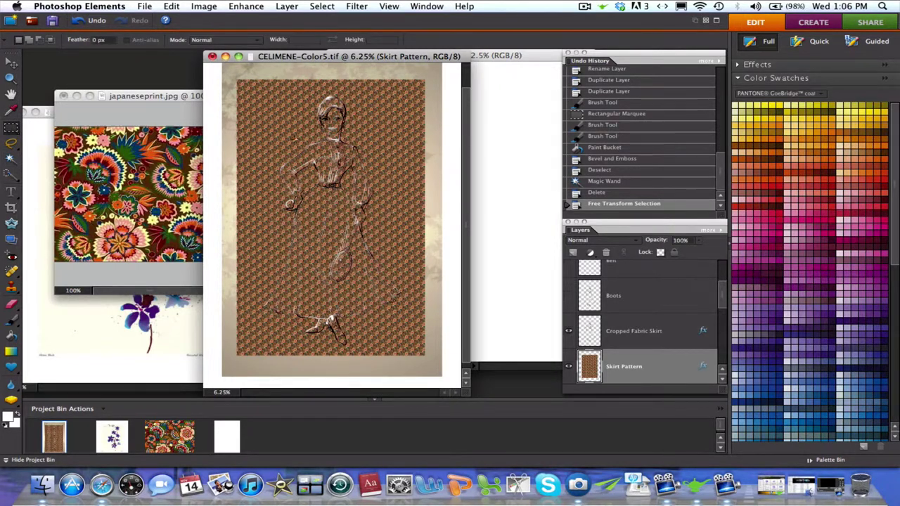
key(super+d)
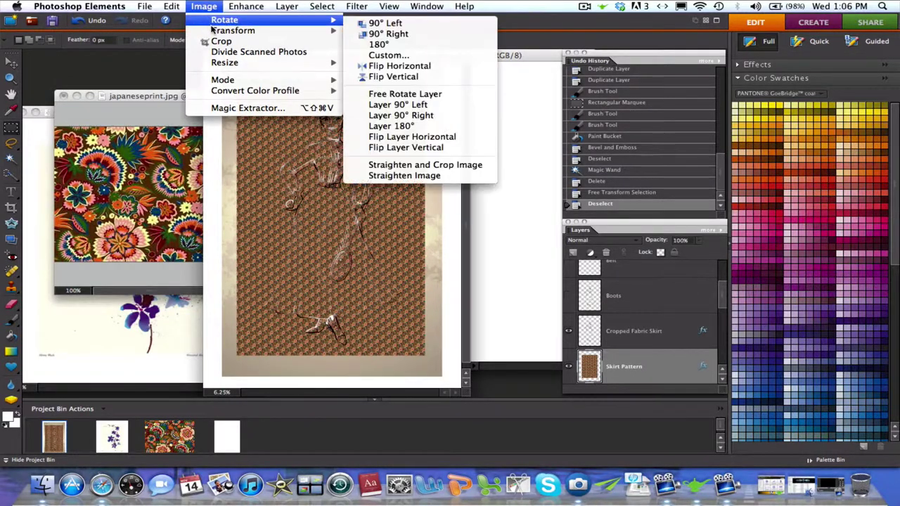
mouse_move(214, 31)
click(367, 63)
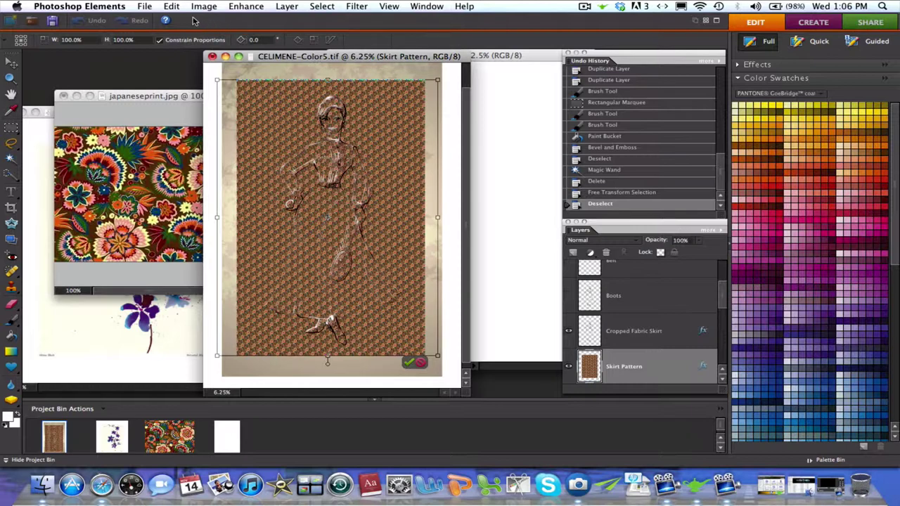
click(173, 6)
mouse_move(246, 5)
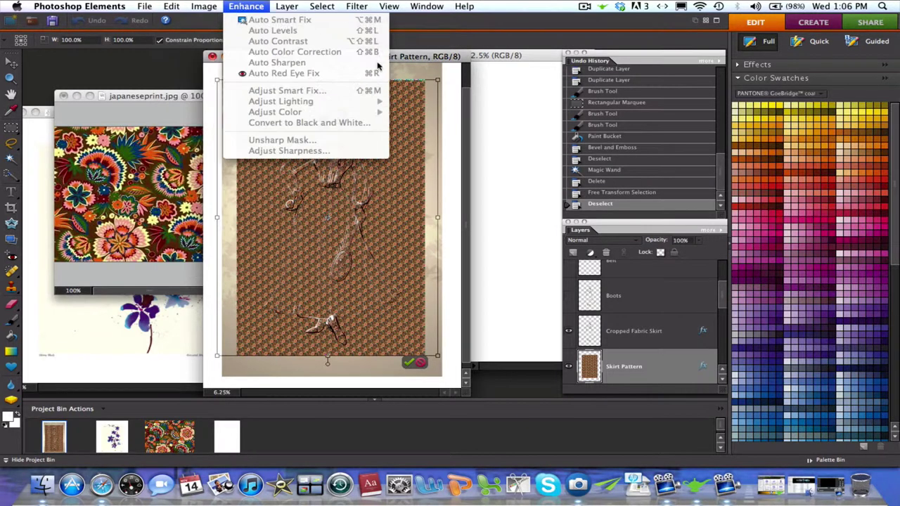
click(421, 68)
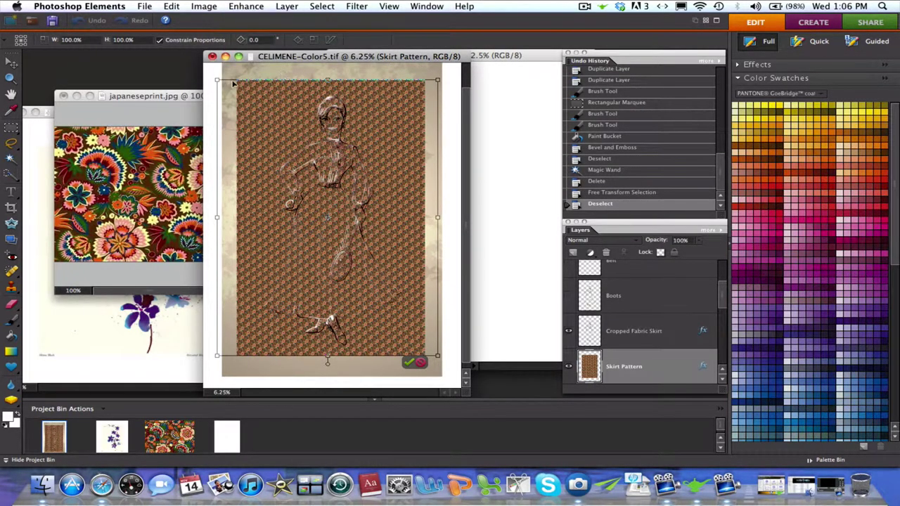
Pull the top corner in toward the waist and the bottom corner outward, then commit
drag(218, 82, 261, 88)
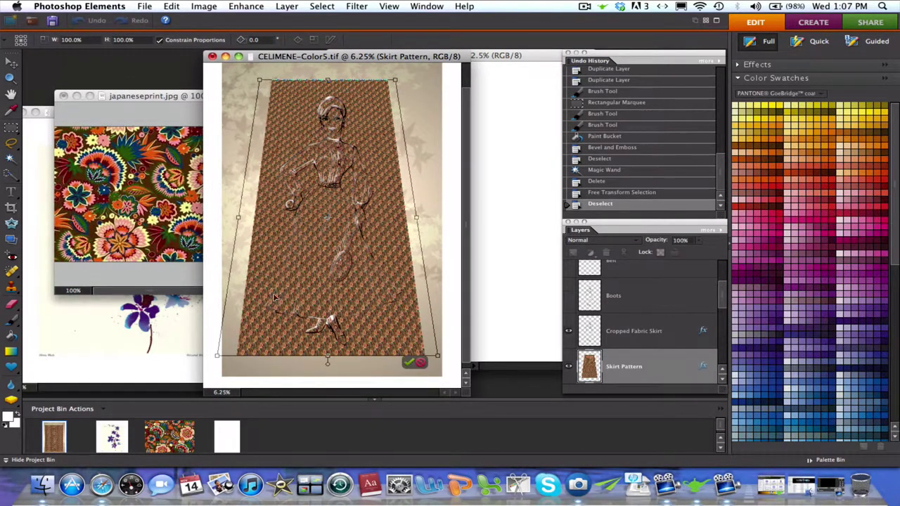
drag(219, 357, 203, 350)
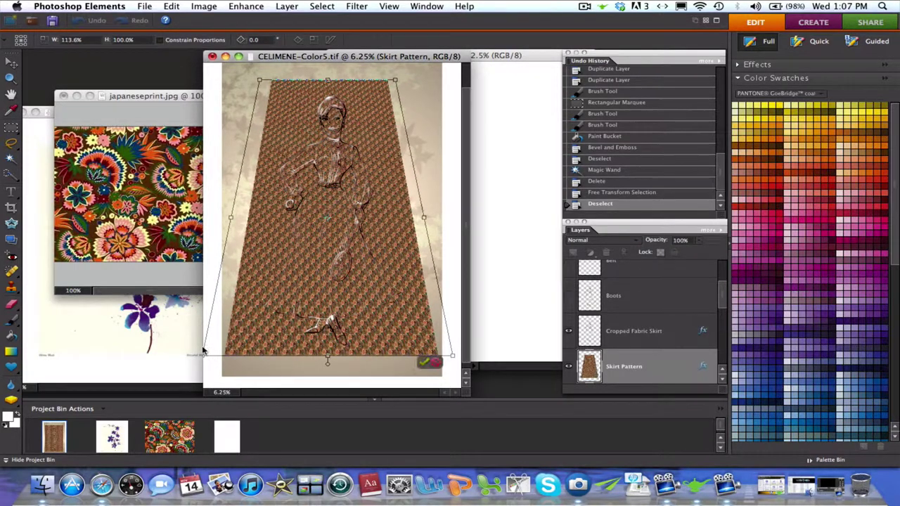
click(425, 363)
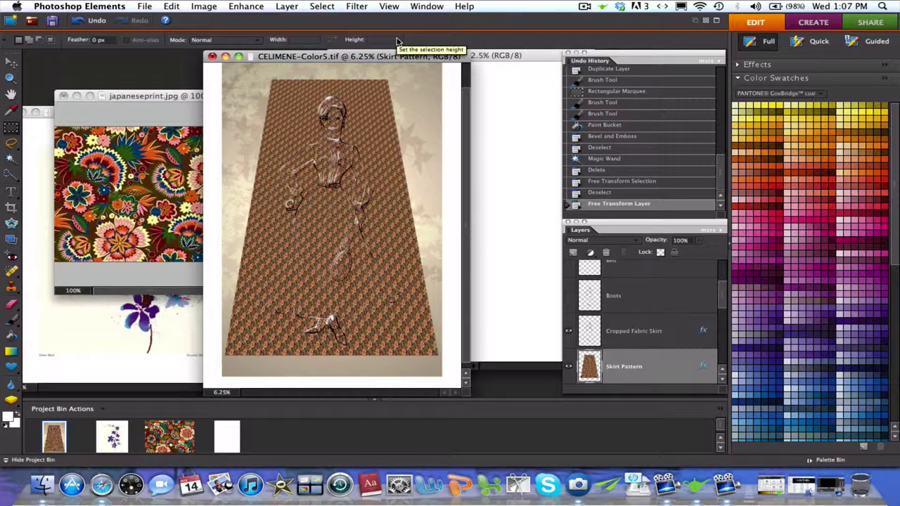
Skew the Skirt Pattern inward at top-left and outward at bottom-right, widening it to 109.6%, and commit
click(219, 11)
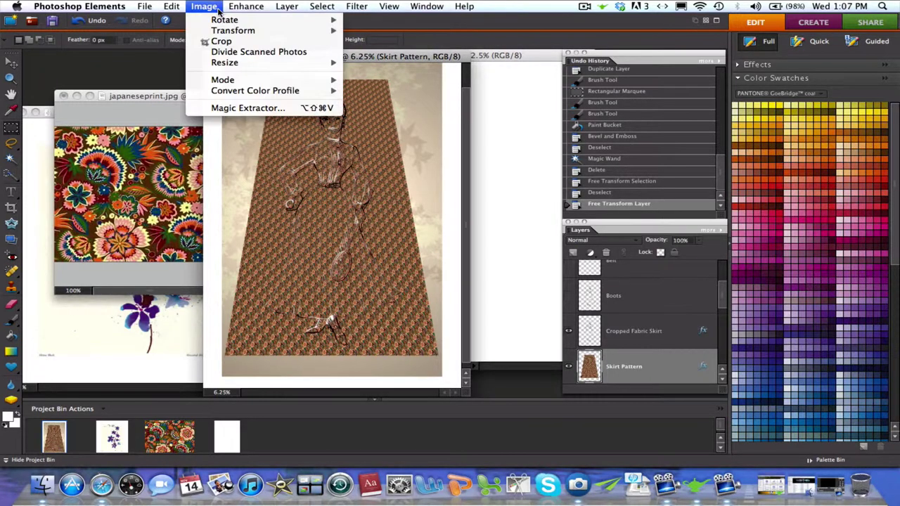
mouse_move(389, 7)
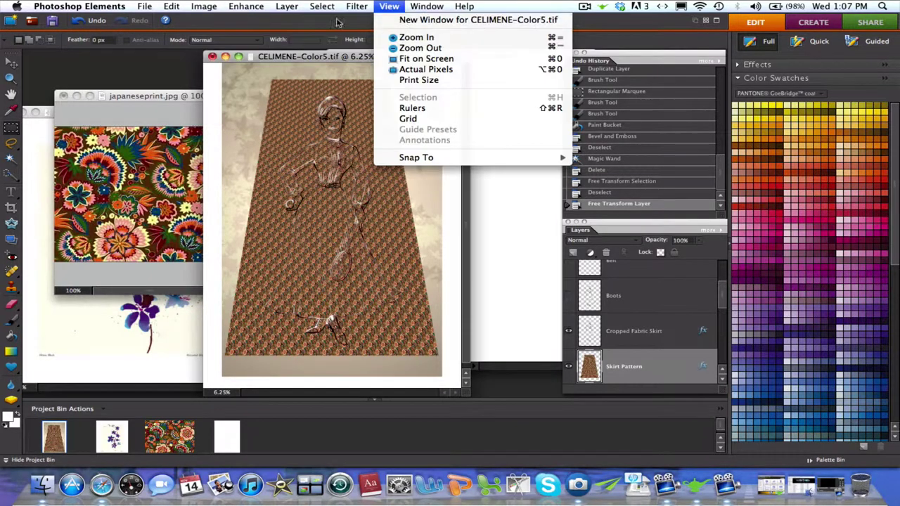
mouse_move(204, 7)
mouse_move(236, 31)
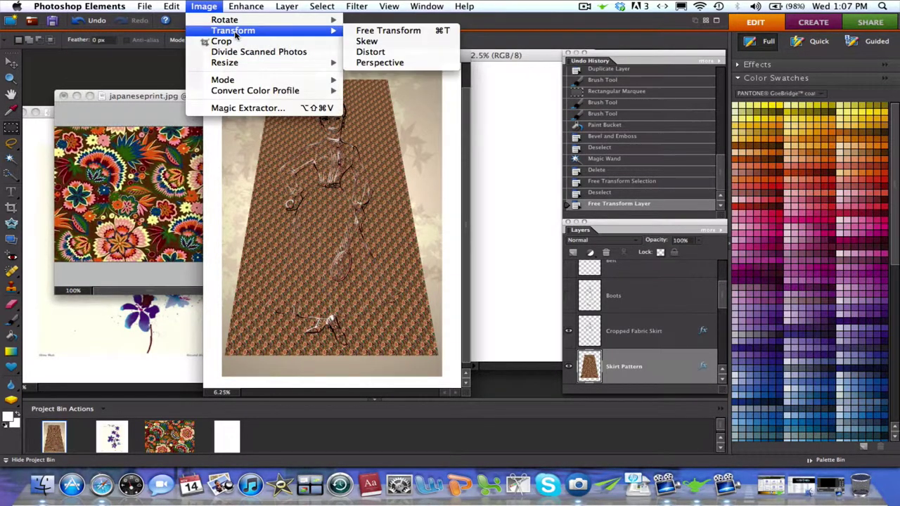
click(378, 45)
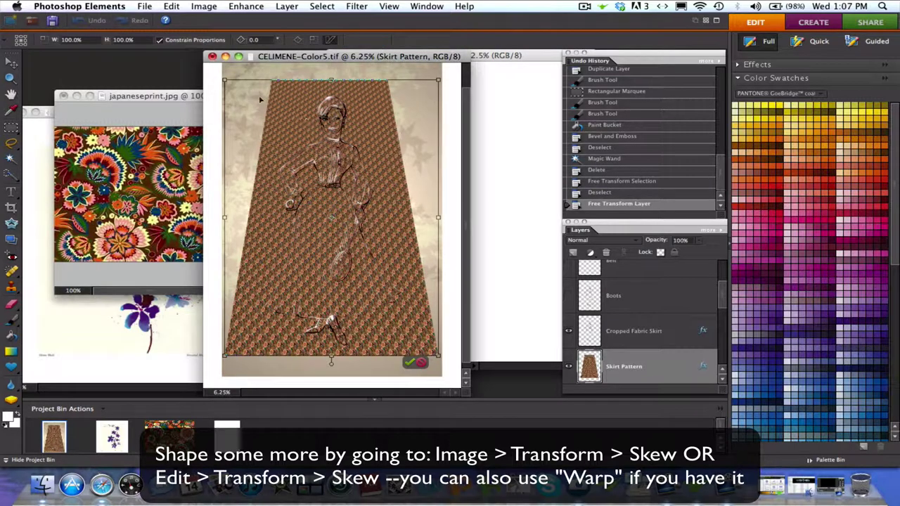
drag(223, 79, 241, 86)
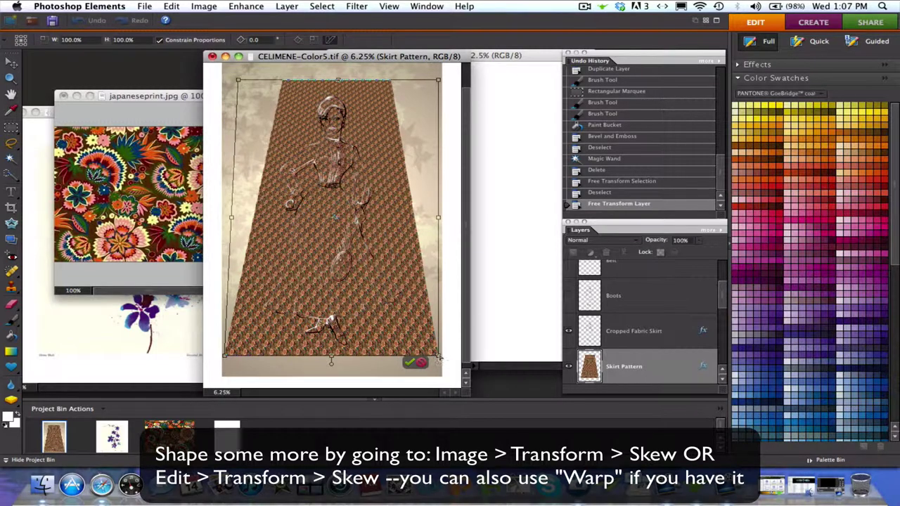
drag(438, 355, 459, 356)
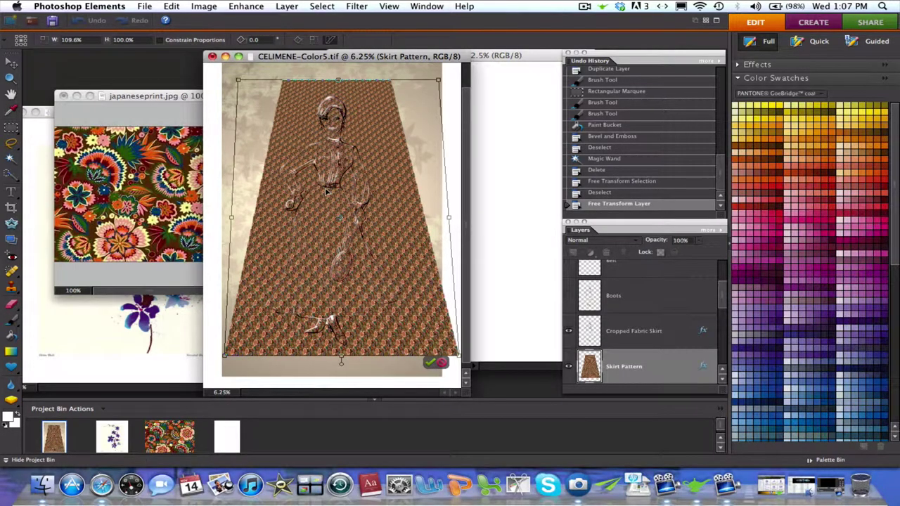
click(431, 363)
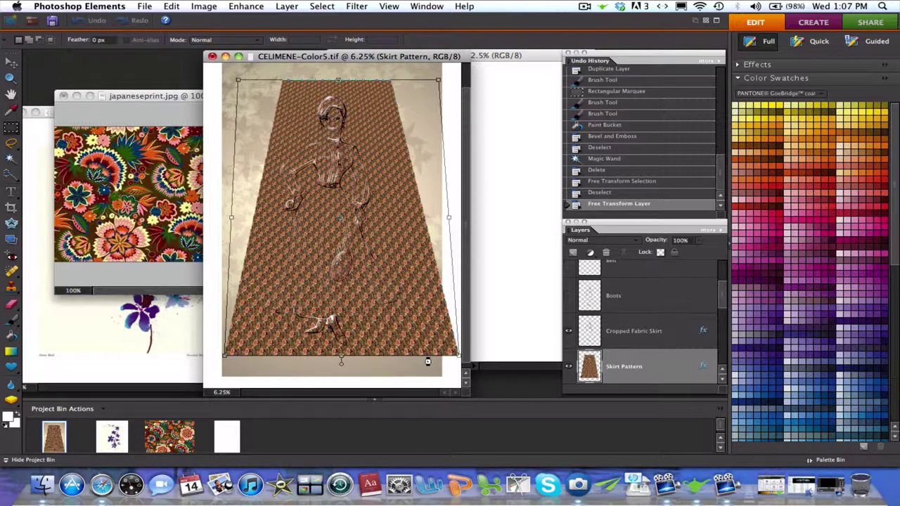
click(427, 362)
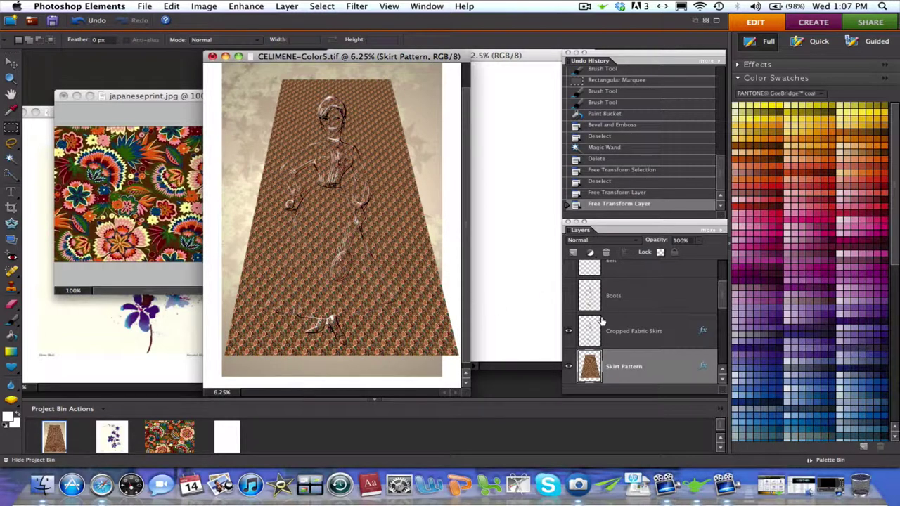
Magic Wand-select the garment outline on the Cropped Fabric Skirt layer
click(621, 335)
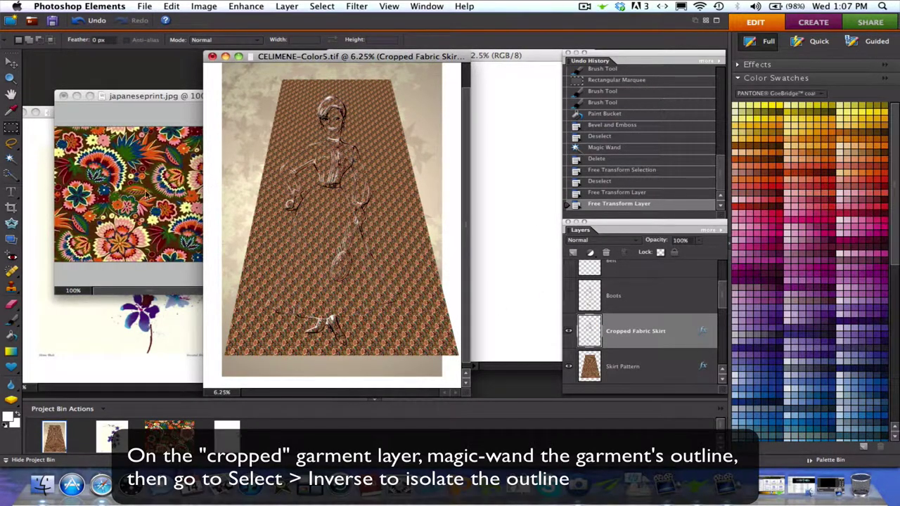
click(10, 163)
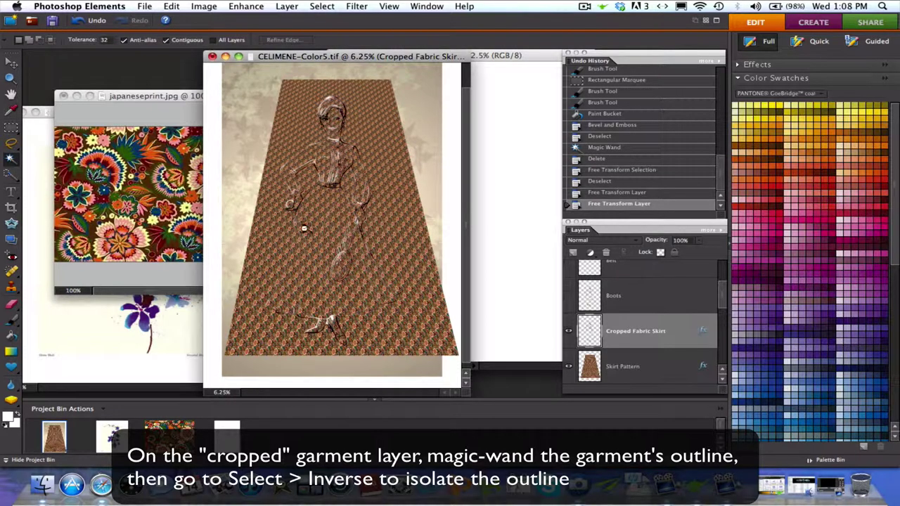
click(305, 230)
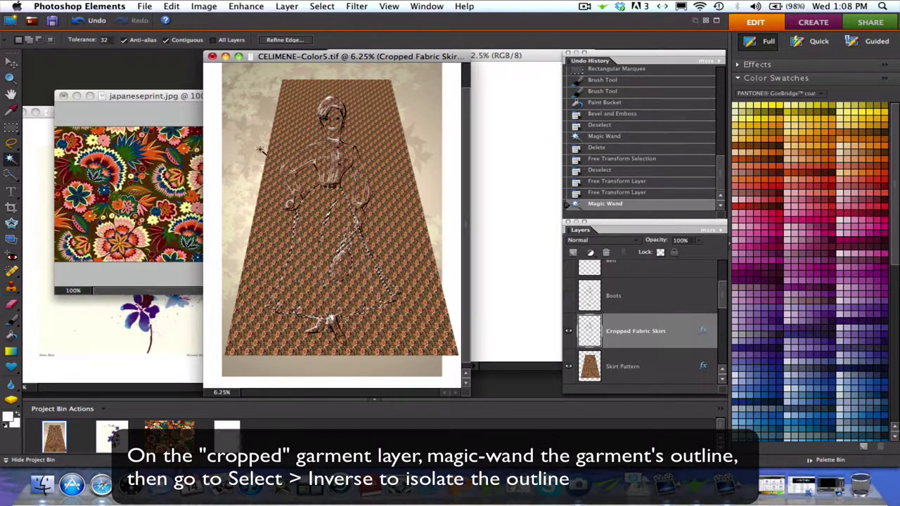
click(14, 318)
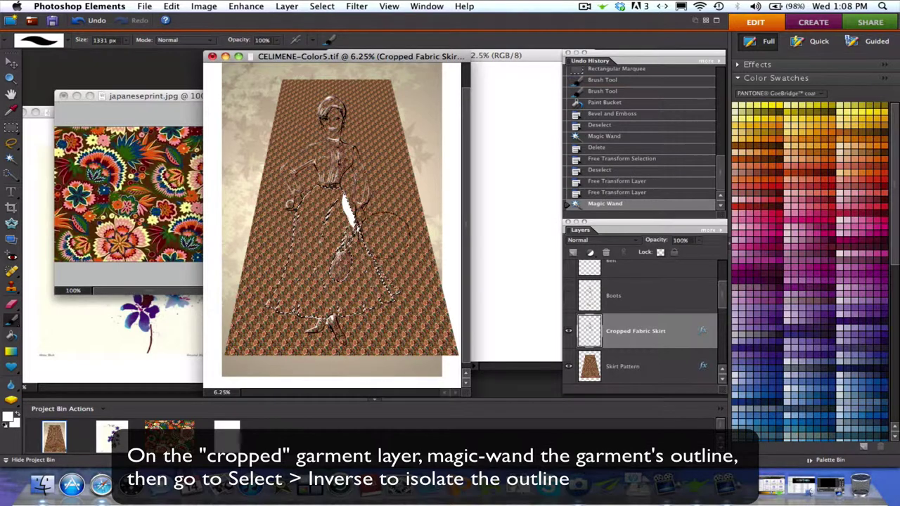
drag(391, 236, 373, 271)
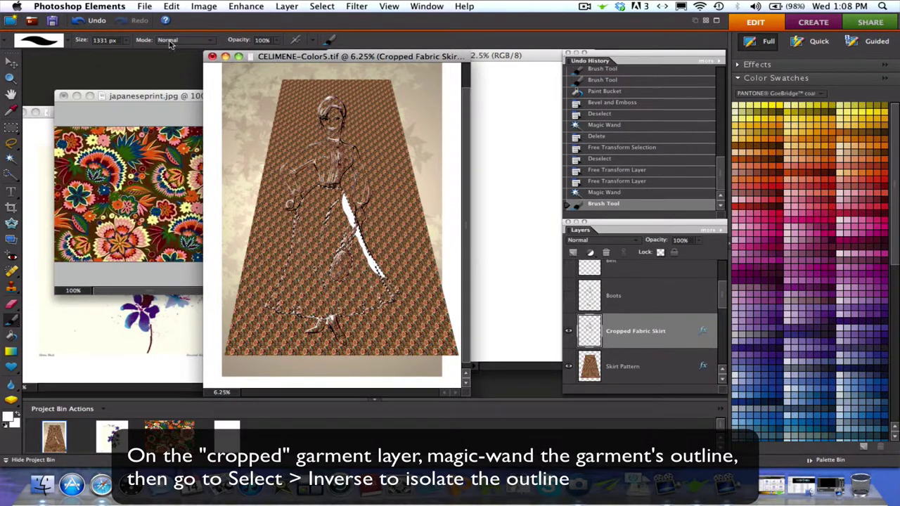
click(81, 20)
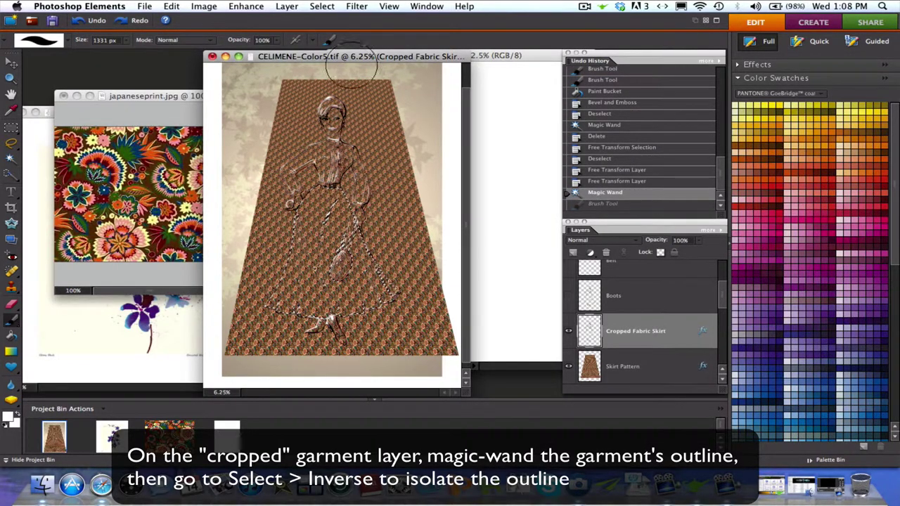
Invert the selection, paint white over the excess print above and right of the skirt, then deselect
click(321, 7)
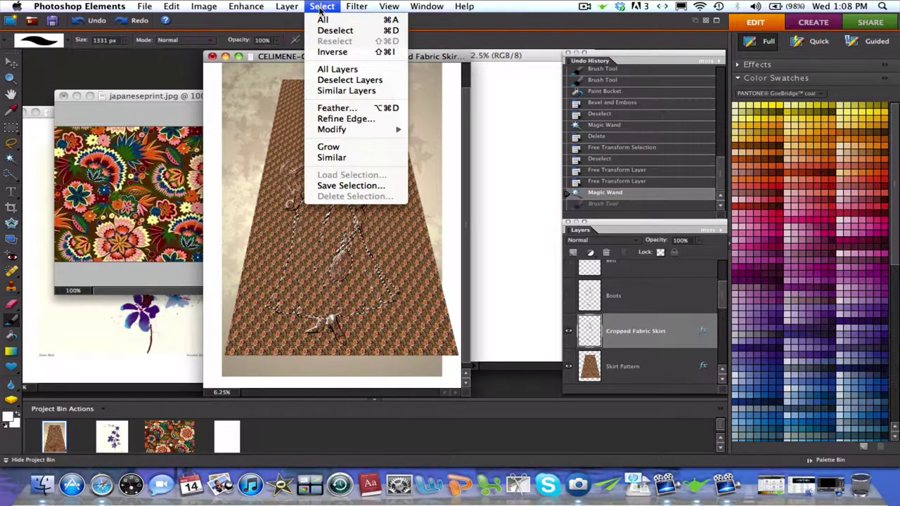
click(341, 52)
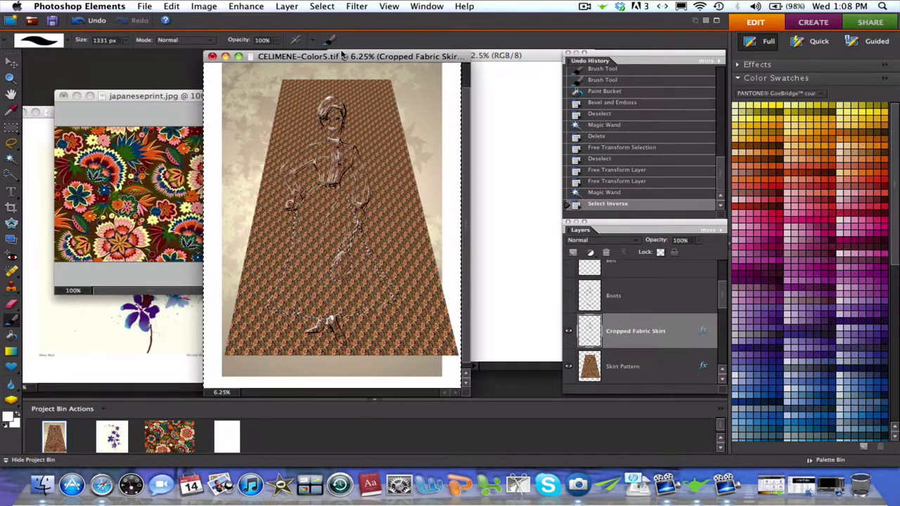
mouse_move(383, 201)
mouse_down()
mouse_move(369, 161)
mouse_move(406, 285)
mouse_move(380, 309)
mouse_move(324, 320)
mouse_move(256, 288)
mouse_move(273, 240)
mouse_move(280, 143)
mouse_move(290, 166)
mouse_move(309, 166)
mouse_move(294, 182)
mouse_move(352, 174)
mouse_move(331, 121)
mouse_move(287, 126)
mouse_move(298, 85)
mouse_move(350, 86)
mouse_move(378, 121)
mouse_move(384, 187)
mouse_move(387, 146)
mouse_move(400, 195)
mouse_move(382, 90)
mouse_up()
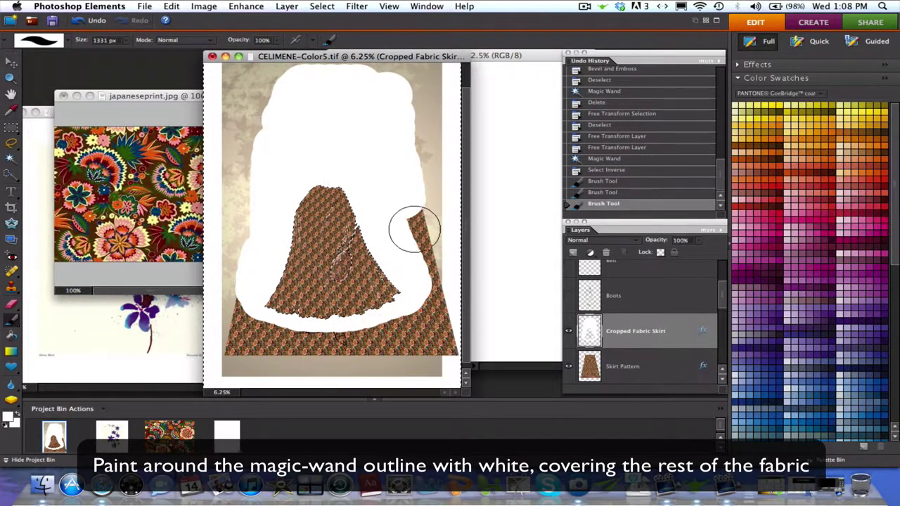
mouse_move(414, 228)
mouse_down()
mouse_move(442, 346)
mouse_move(272, 331)
mouse_move(246, 313)
mouse_move(237, 338)
mouse_move(361, 341)
mouse_move(412, 317)
mouse_up()
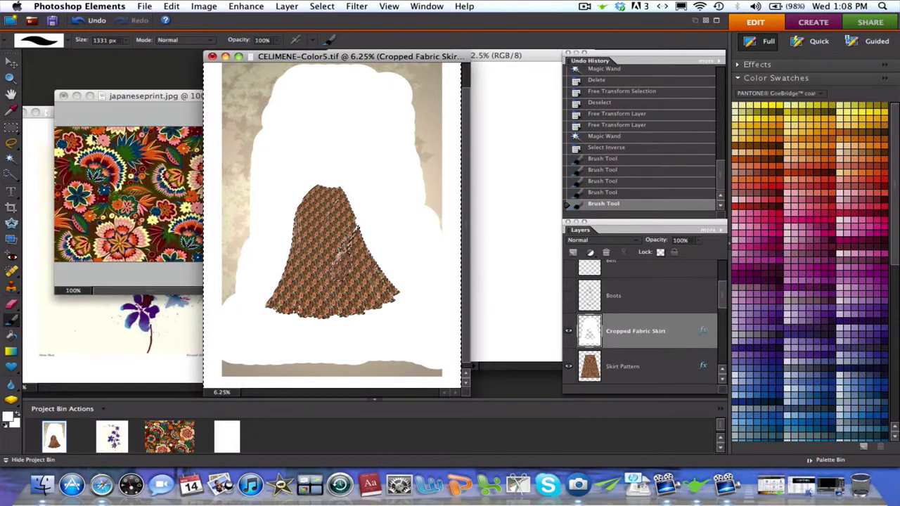
key(m)
click(285, 127)
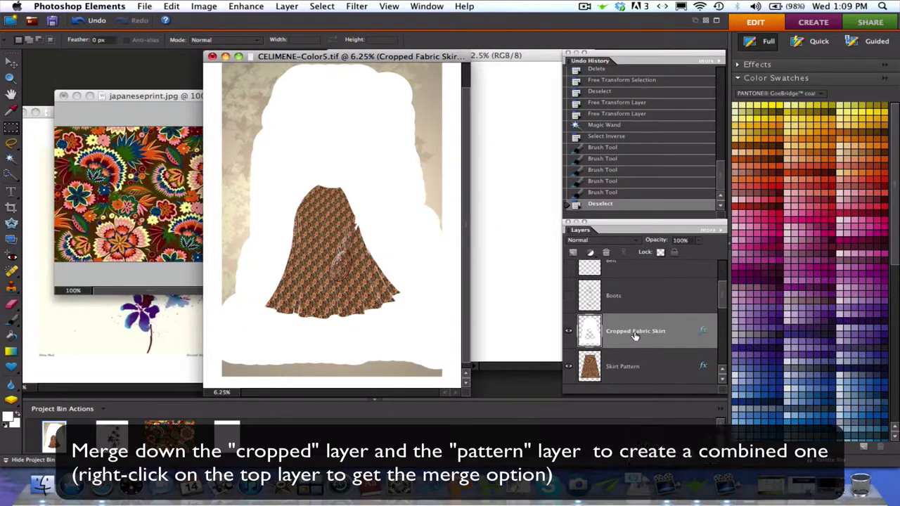
Merge Cropped Fabric Skirt down into the Skirt Pattern layer
right_click(635, 336)
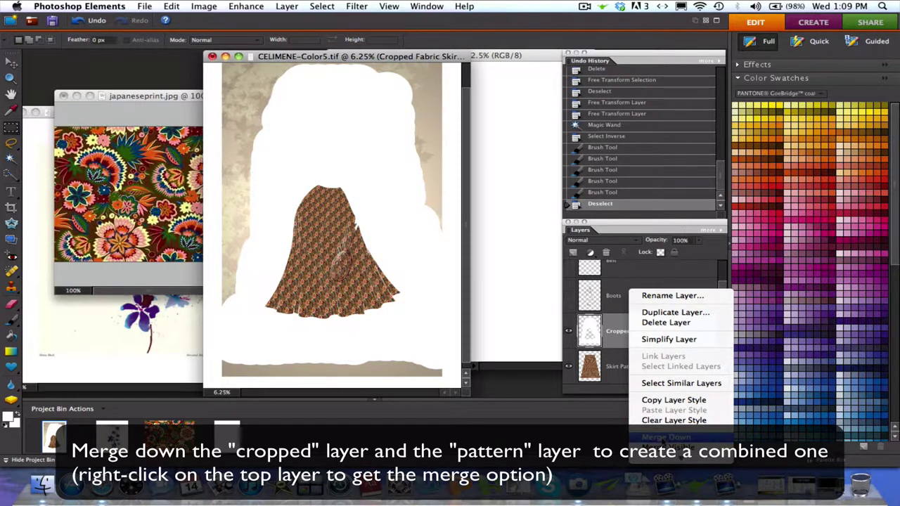
click(664, 437)
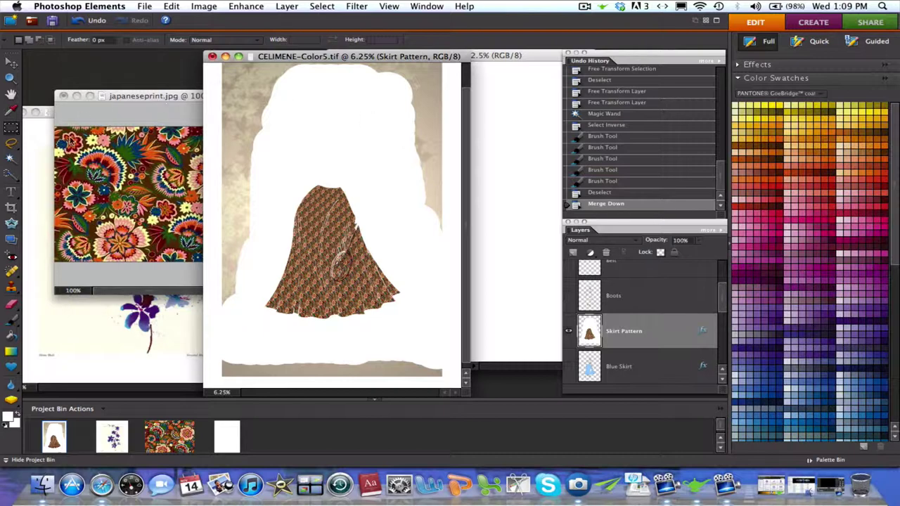
Magic Wand the white surround on Skirt Pattern, delete it, and deselect
click(11, 157)
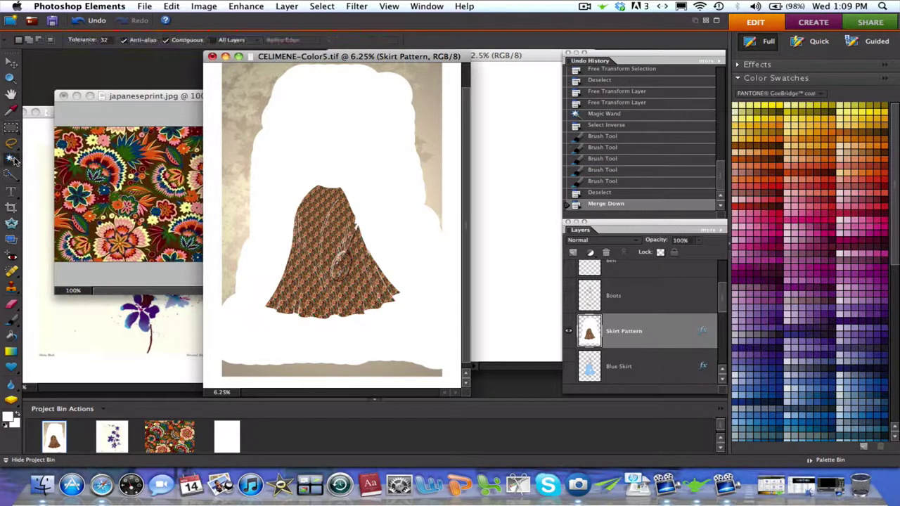
click(352, 132)
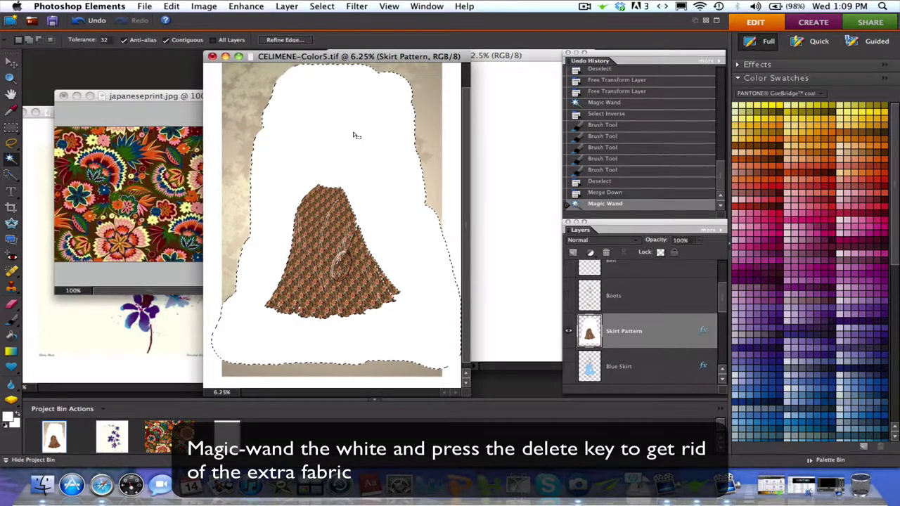
key(Delete)
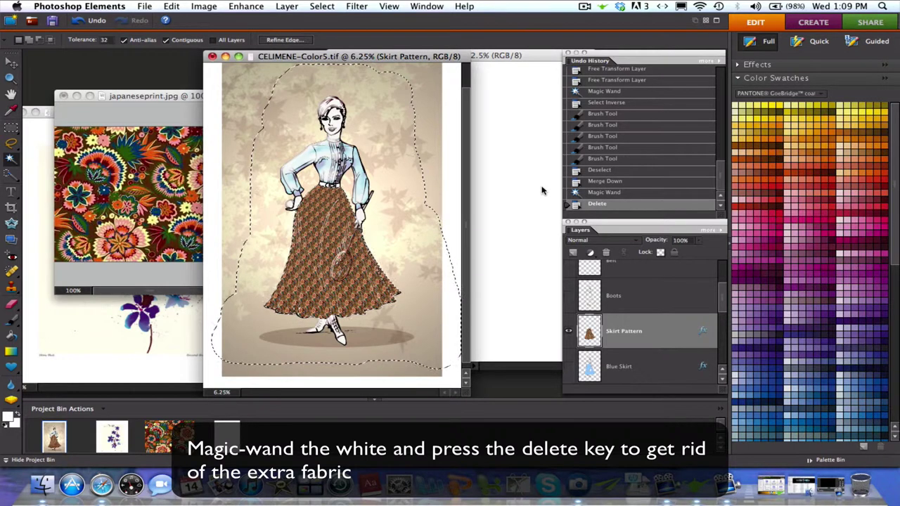
click(11, 127)
click(257, 119)
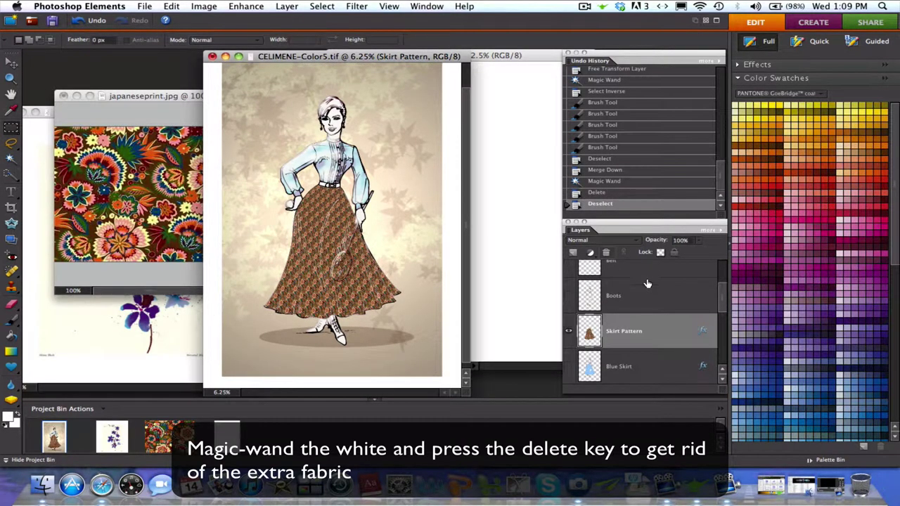
Make the Boots, Belt, Contour and Hair & Makeup layers visible
click(569, 295)
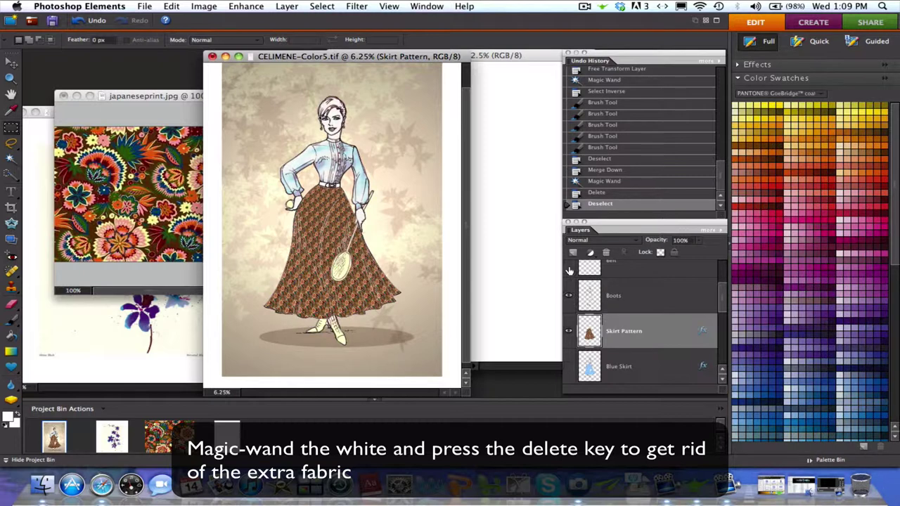
click(569, 267)
drag(724, 315, 724, 281)
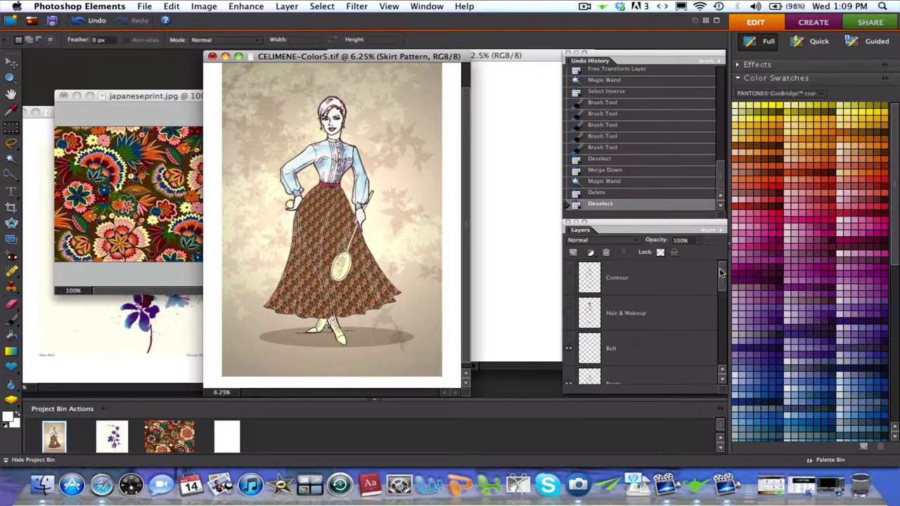
click(568, 277)
click(568, 313)
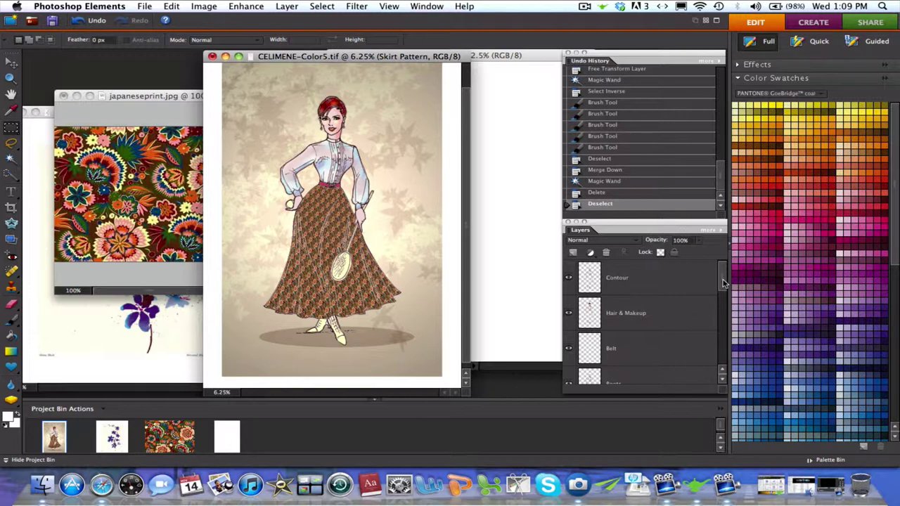
drag(724, 284, 724, 314)
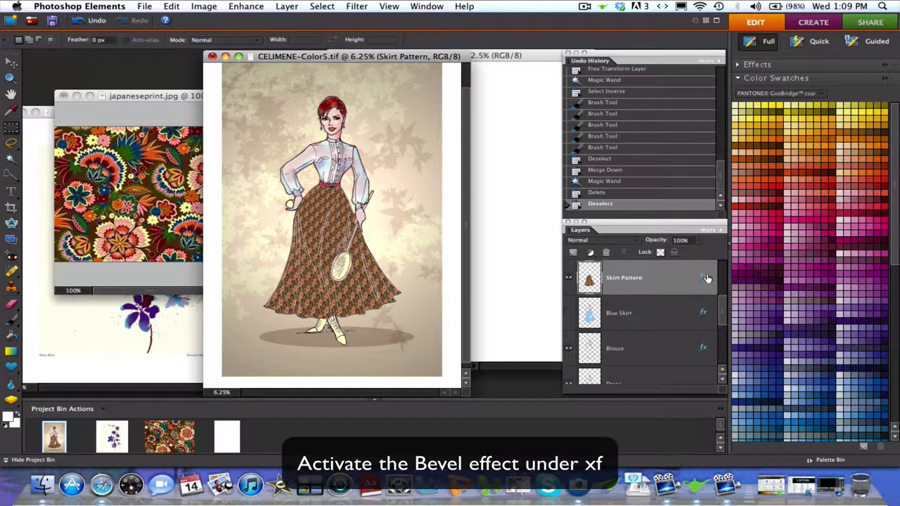
Give Skirt Pattern an upward 195 px Bevel with a −160° lighting angle
double_click(707, 279)
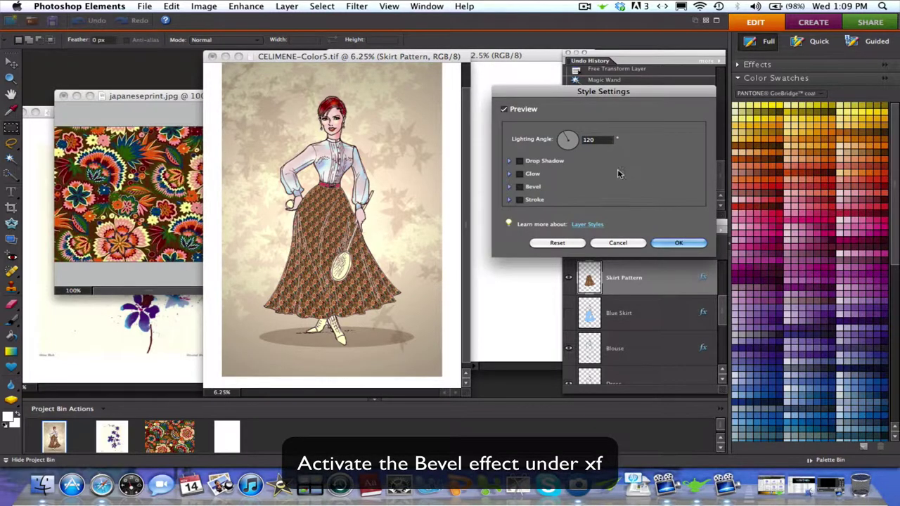
click(520, 187)
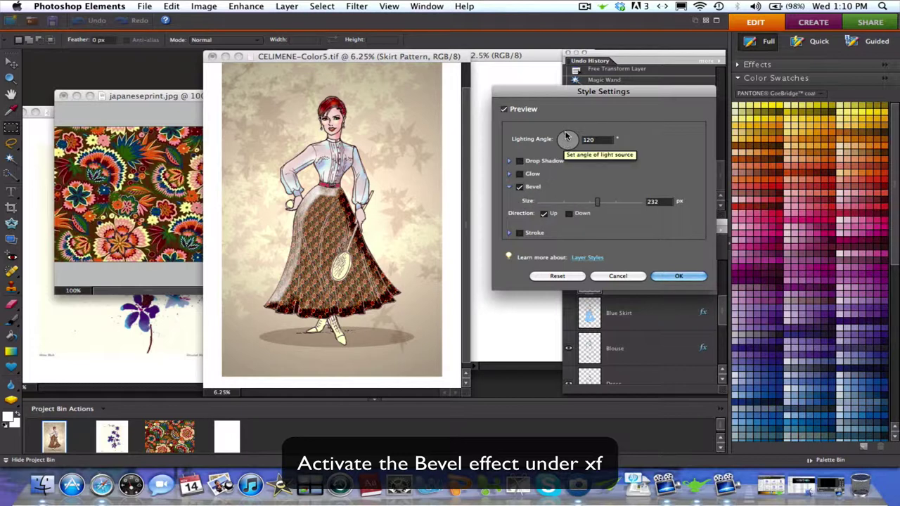
drag(563, 141, 562, 144)
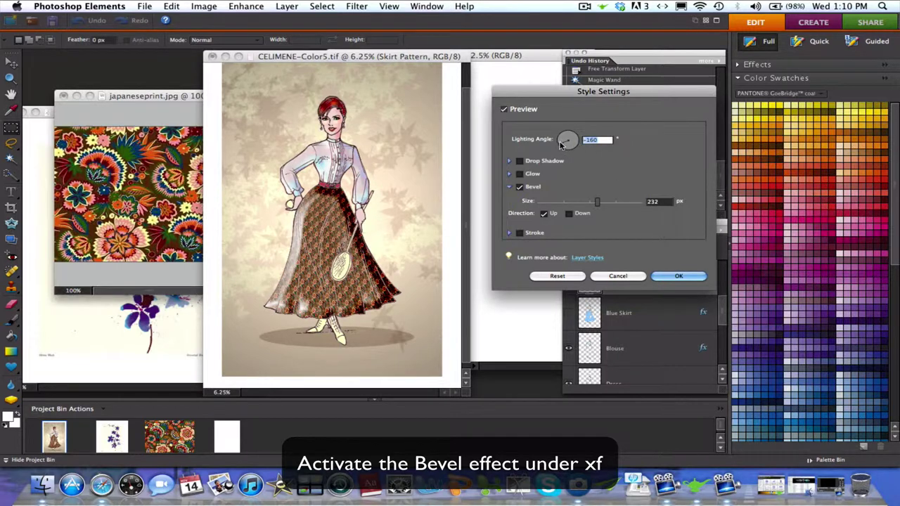
drag(598, 203, 592, 204)
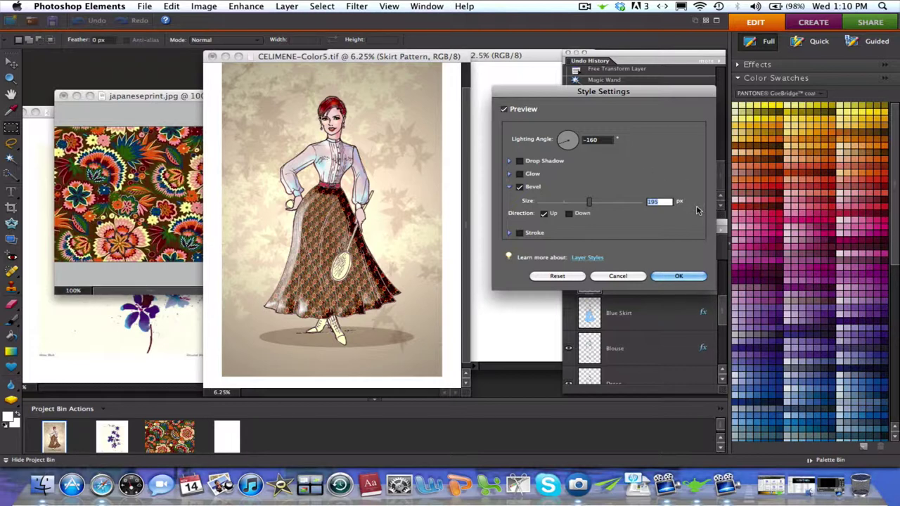
click(674, 277)
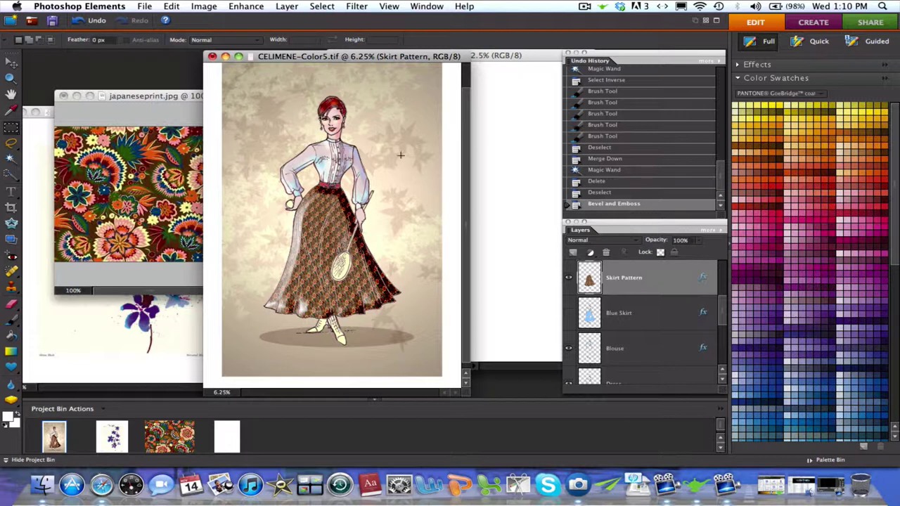
Sample the skirt's dark red and set the Brush to 412 px, Color Burn, 13% opacity
click(13, 322)
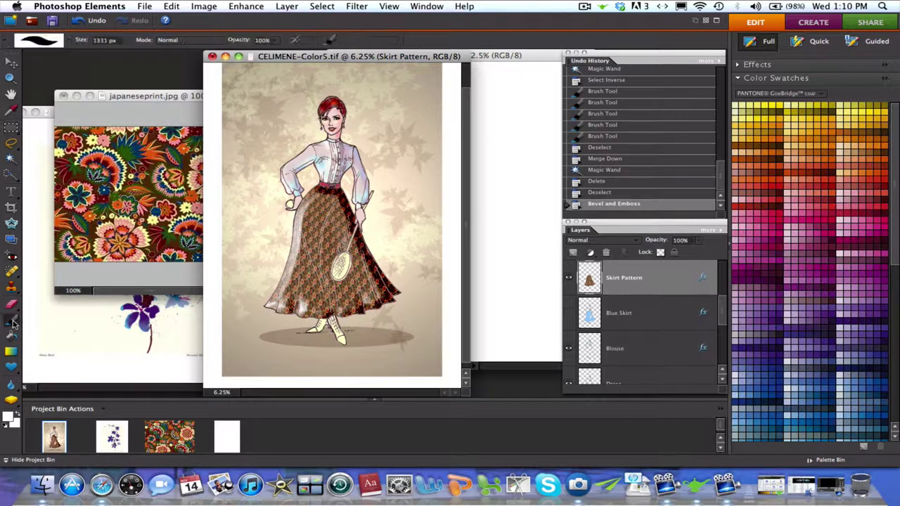
click(12, 111)
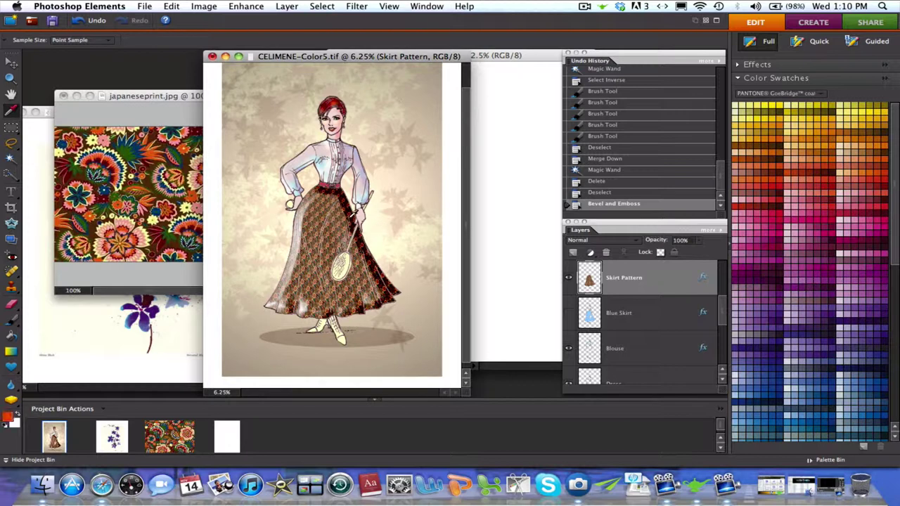
click(350, 208)
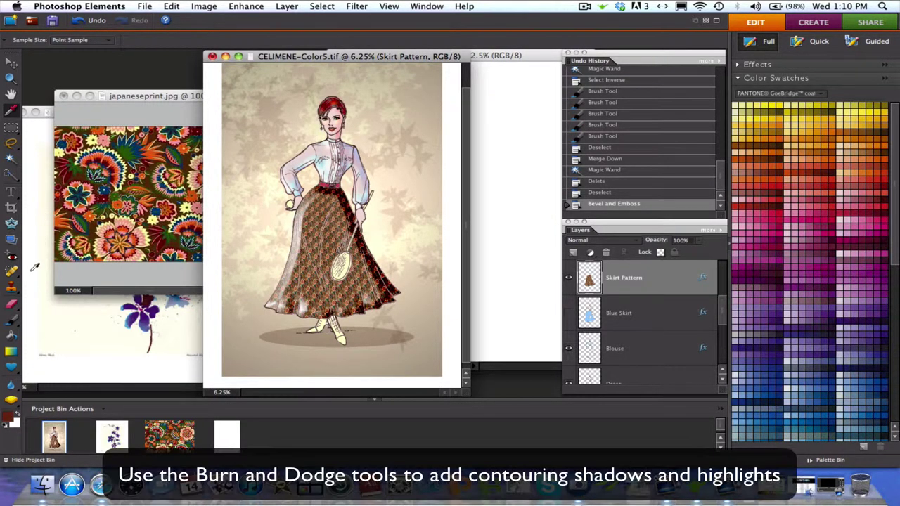
click(12, 322)
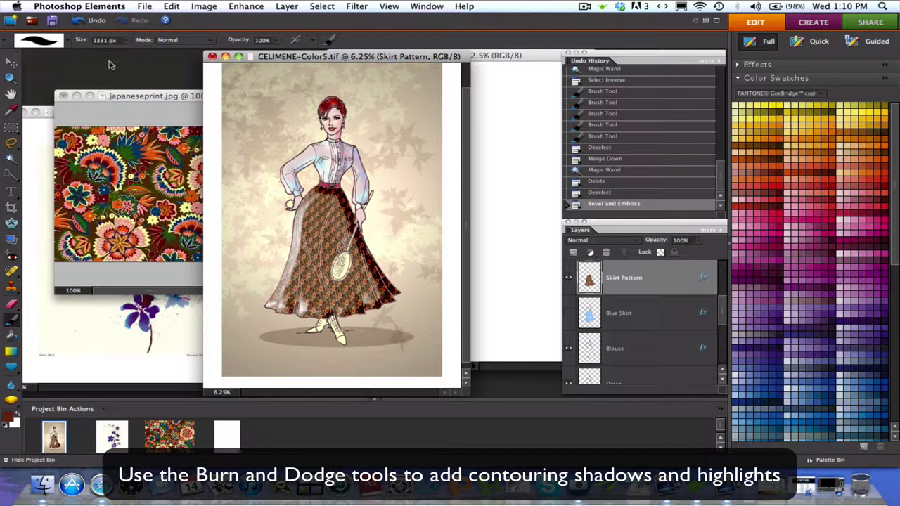
drag(126, 41, 101, 55)
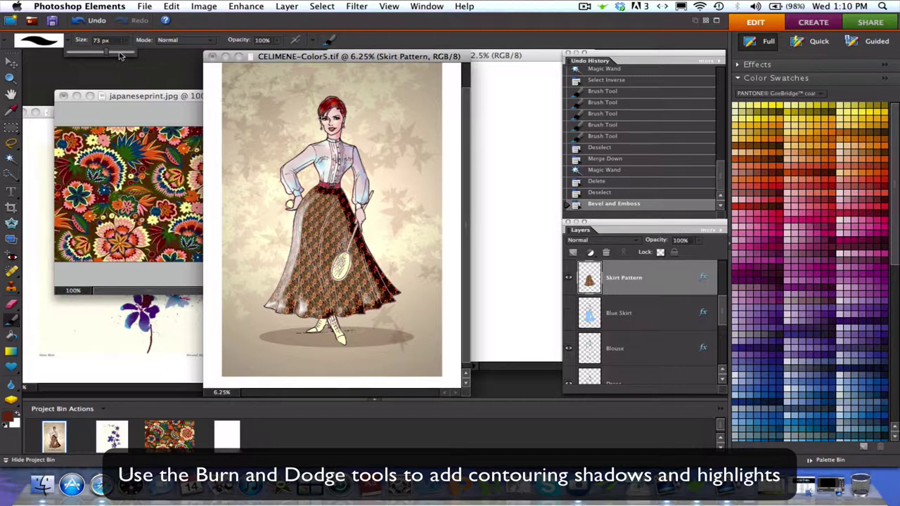
drag(120, 55, 122, 56)
click(210, 41)
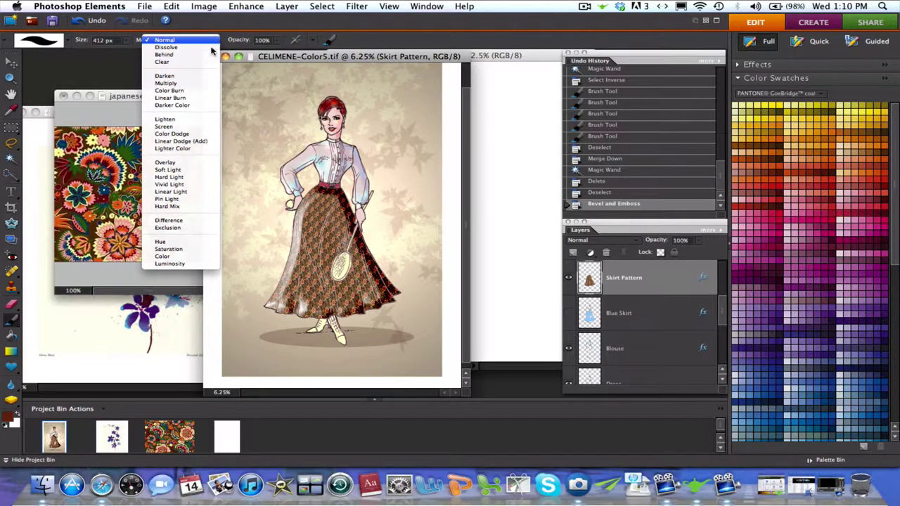
click(170, 90)
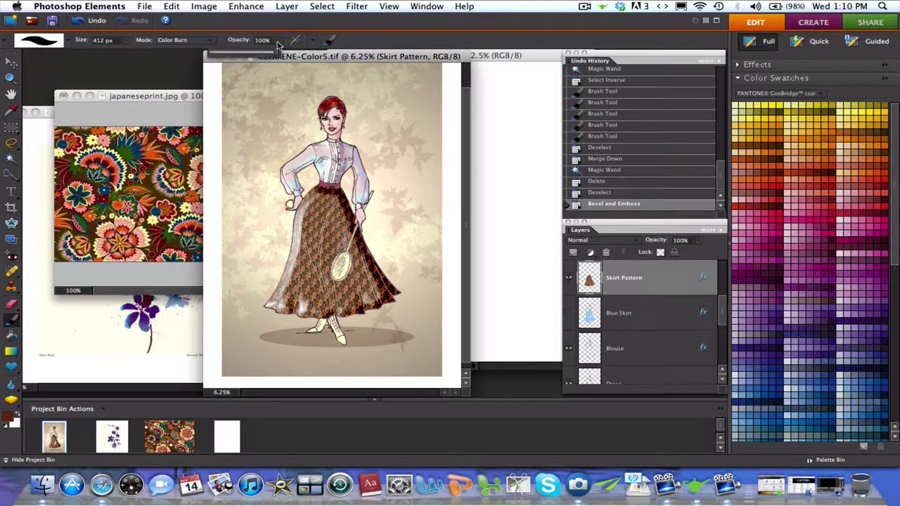
drag(226, 54, 215, 54)
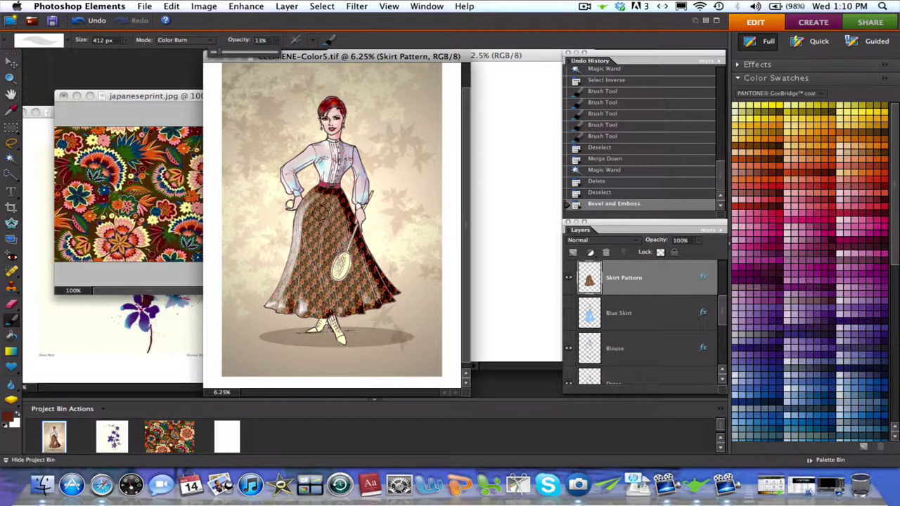
Paint several soft shadow strokes across the folds of the patterned skirt
mouse_move(319, 225)
mouse_down()
mouse_move(325, 281)
mouse_move(340, 299)
mouse_move(348, 248)
mouse_up()
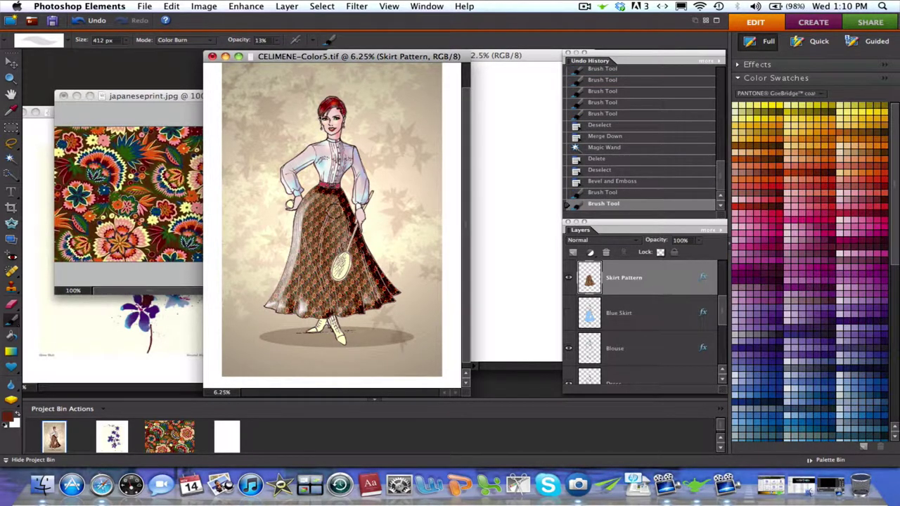
mouse_move(336, 211)
mouse_down()
mouse_move(324, 309)
mouse_move(298, 242)
mouse_up()
drag(286, 281, 284, 289)
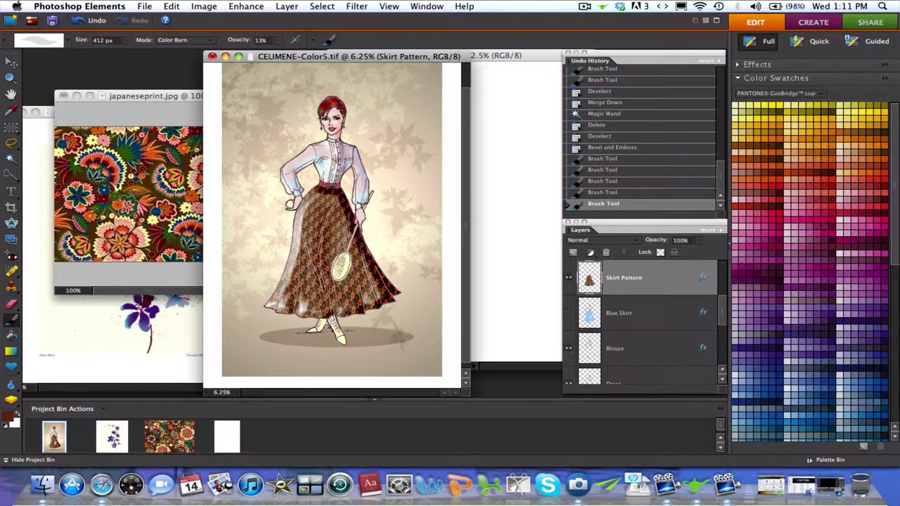
drag(321, 267, 310, 219)
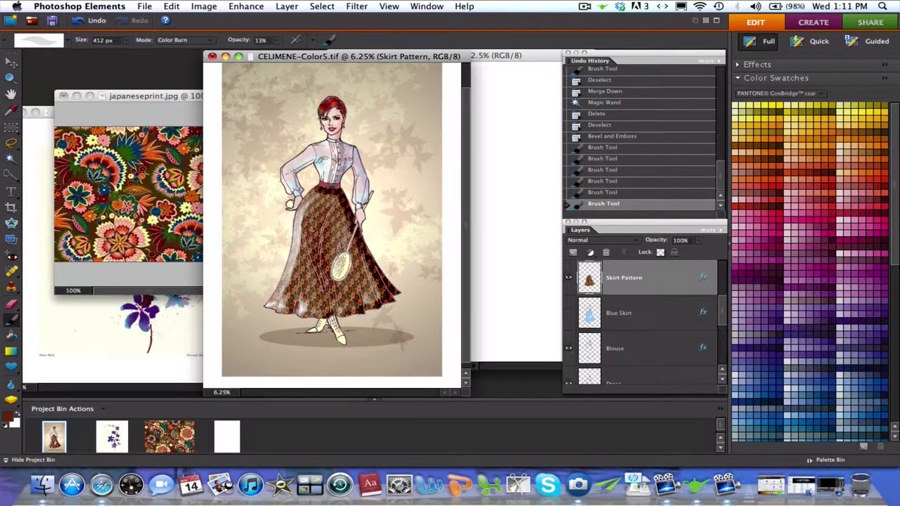
drag(315, 262, 310, 224)
mouse_move(363, 278)
mouse_down()
mouse_move(365, 288)
mouse_move(357, 259)
mouse_up()
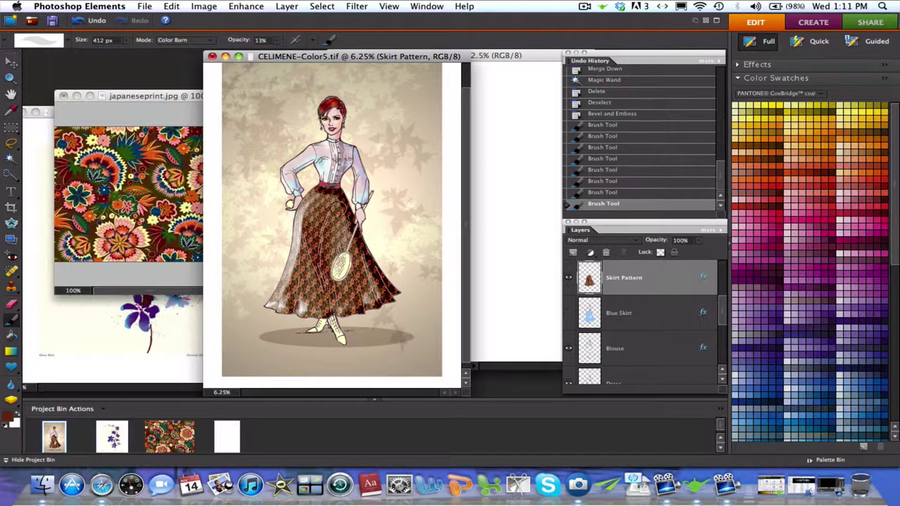
drag(330, 200, 342, 214)
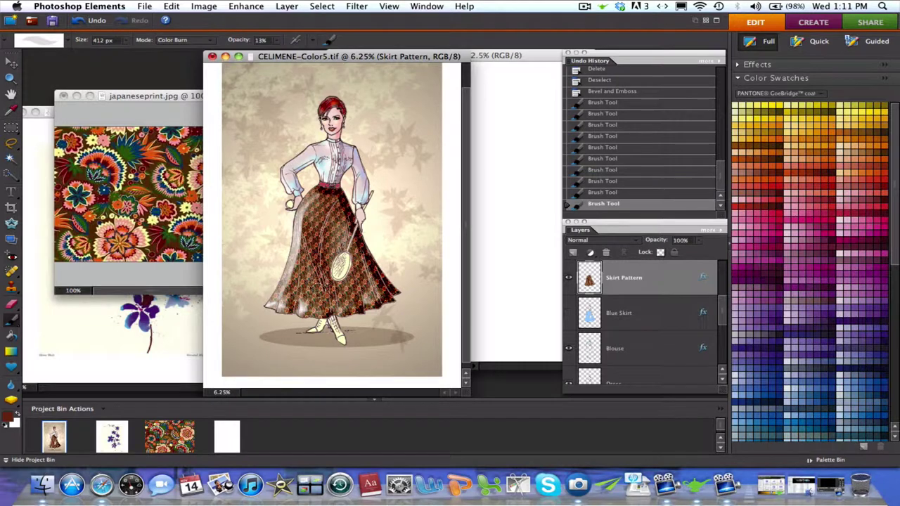
drag(320, 296, 320, 277)
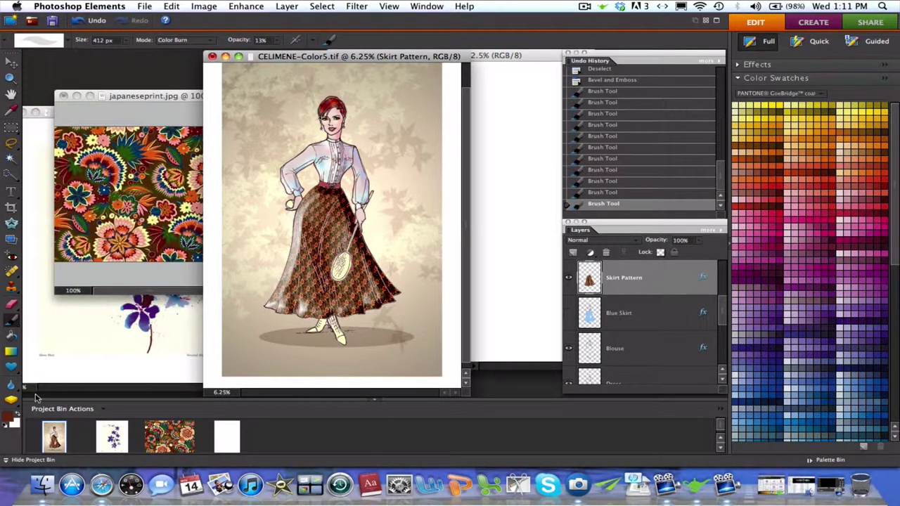
Switch the paint colour to white and brush mode to Color Dodge, then paint a skirt highlight
click(11, 419)
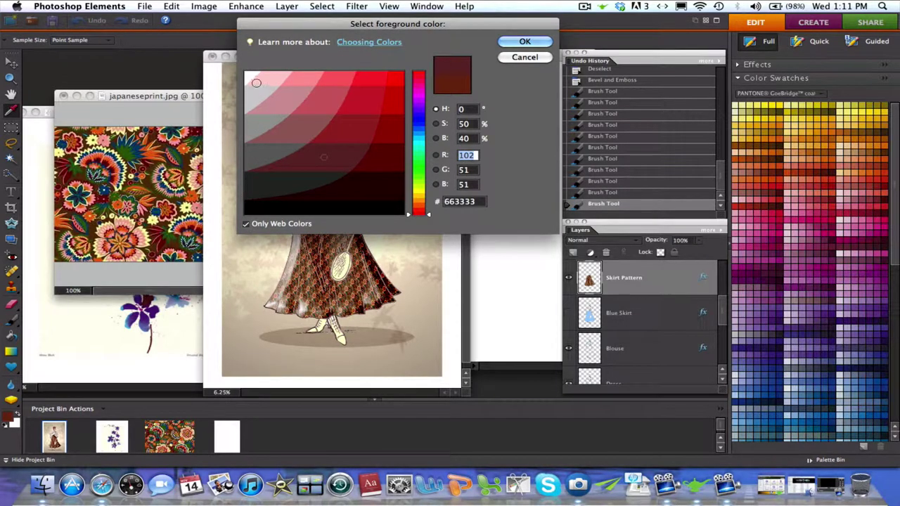
click(252, 77)
click(525, 41)
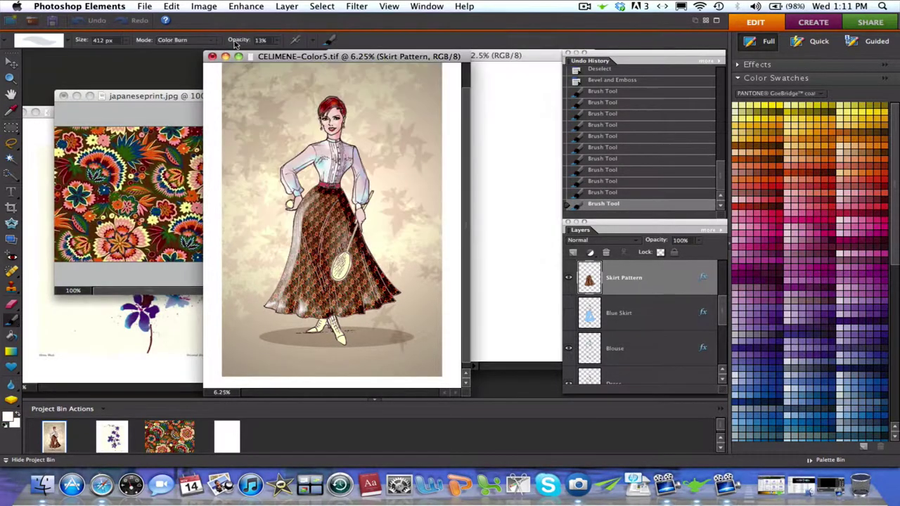
click(210, 42)
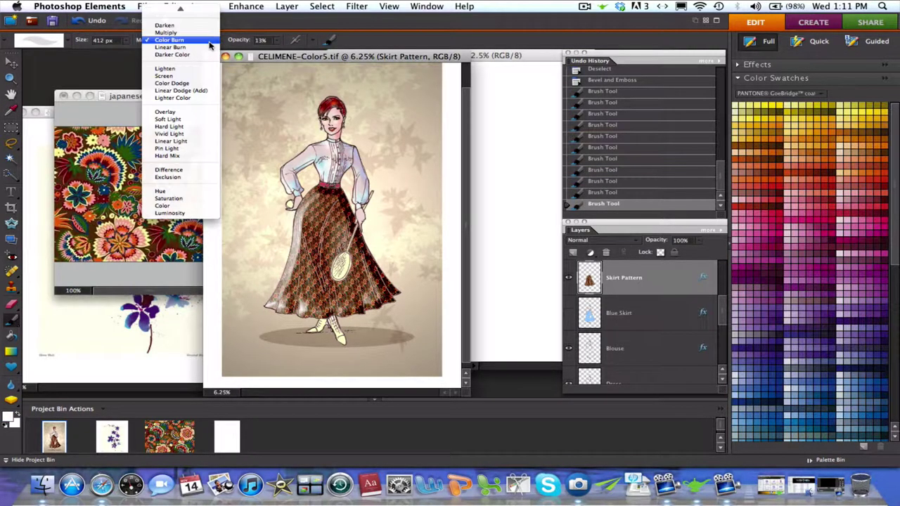
click(179, 82)
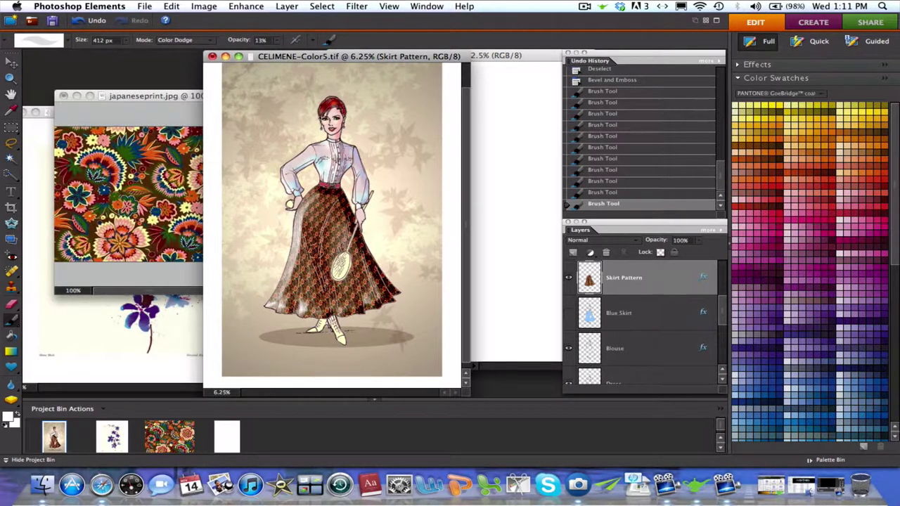
mouse_move(298, 243)
mouse_down()
mouse_move(301, 232)
mouse_move(288, 302)
mouse_move(288, 262)
mouse_move(336, 301)
mouse_move(343, 293)
mouse_move(303, 277)
mouse_move(303, 266)
mouse_up()
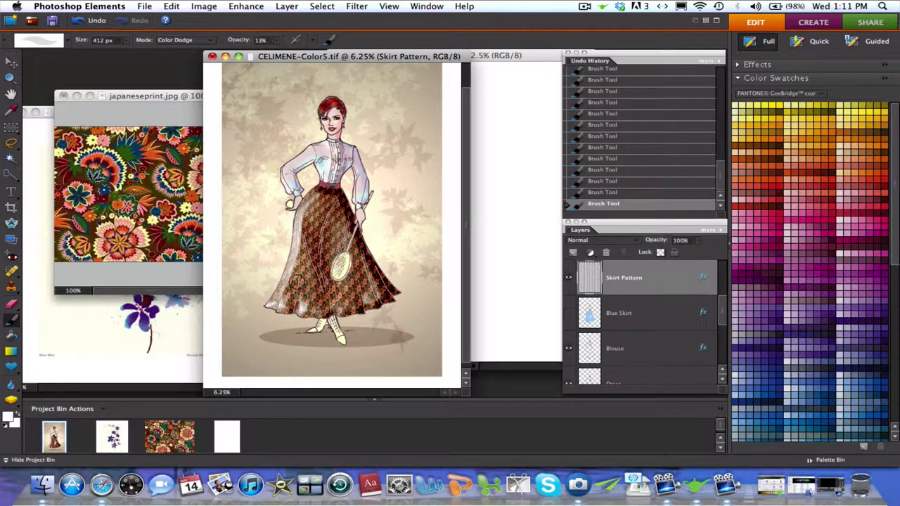
Reopen Skirt Pattern's style settings and drag the Bevel Size down to 114 px
double_click(693, 282)
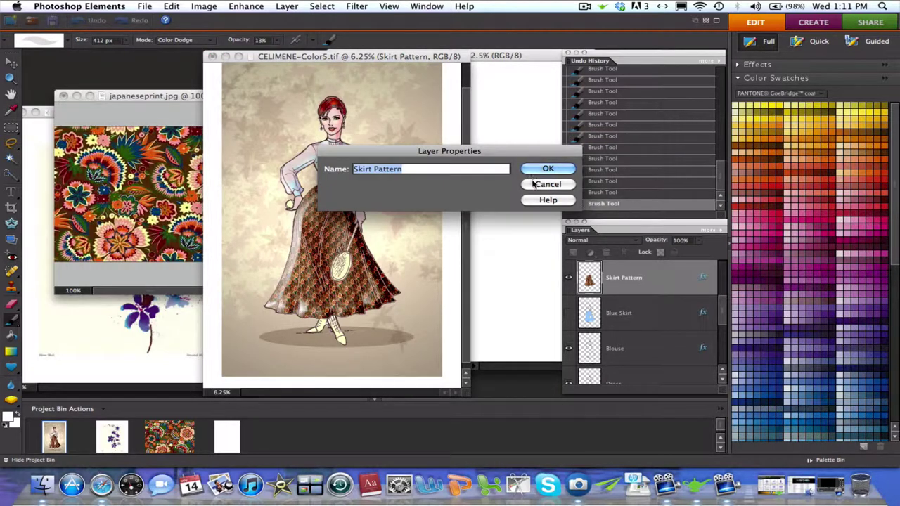
click(544, 184)
double_click(702, 277)
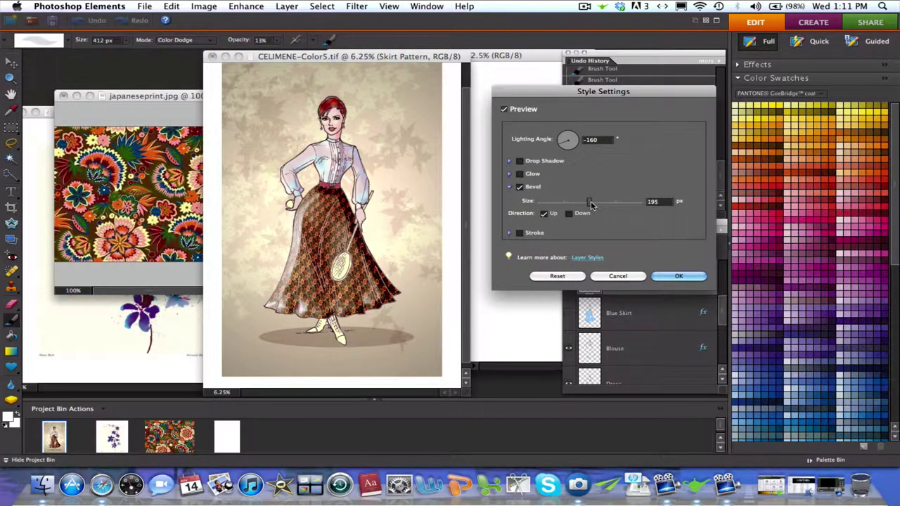
drag(591, 202, 570, 203)
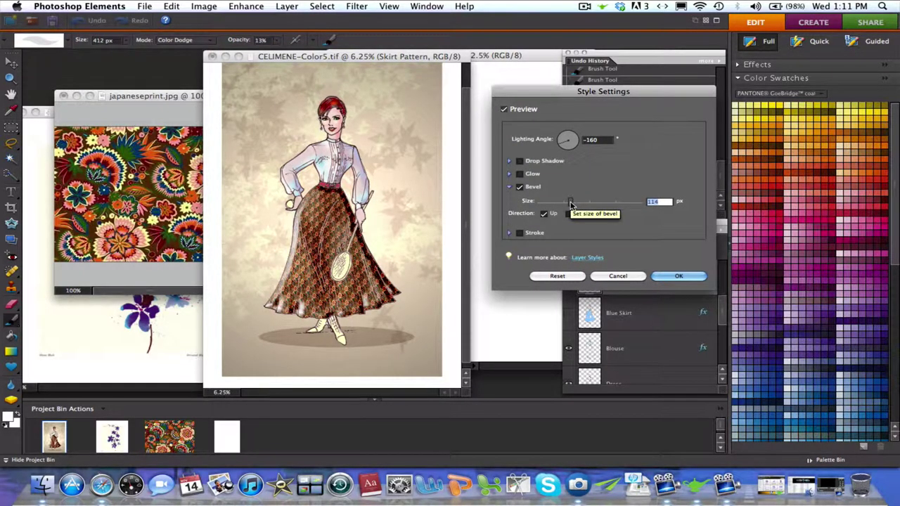
click(679, 276)
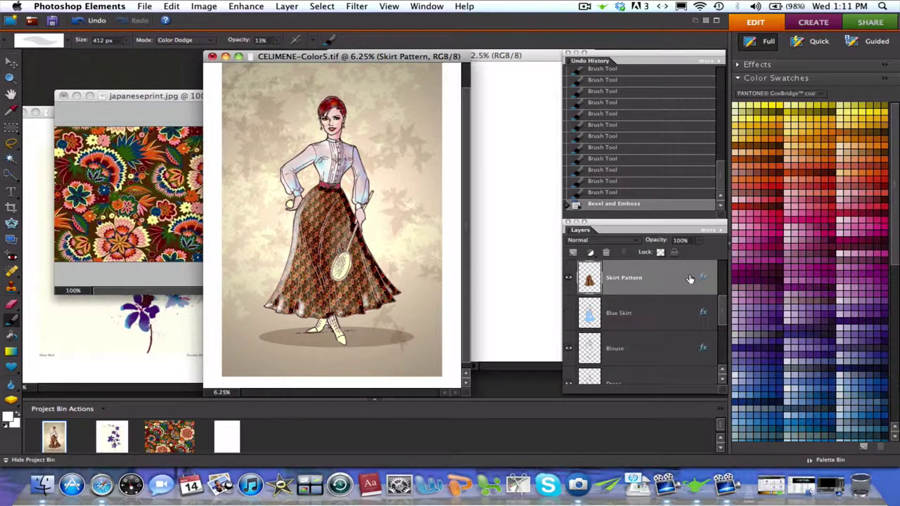